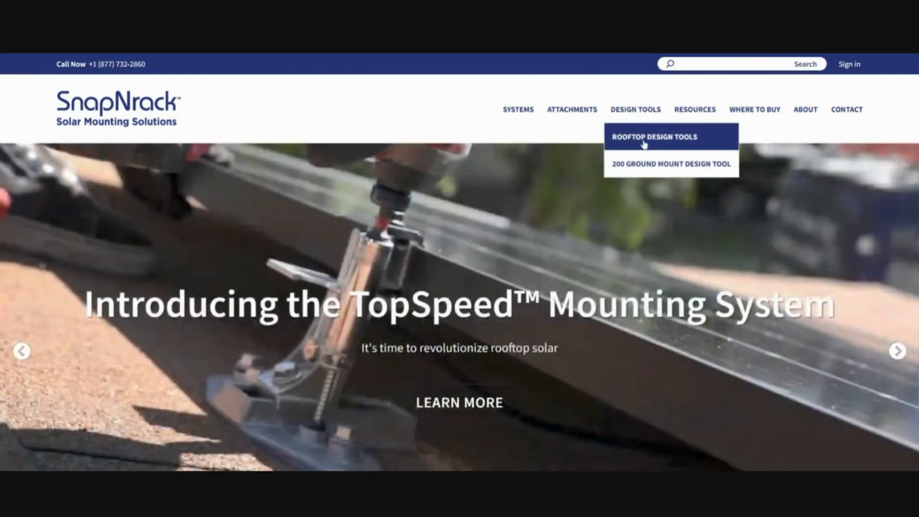
Launch Rooftop Design Tools from the SnapNrack site's Design Tools menu.
click(665, 136)
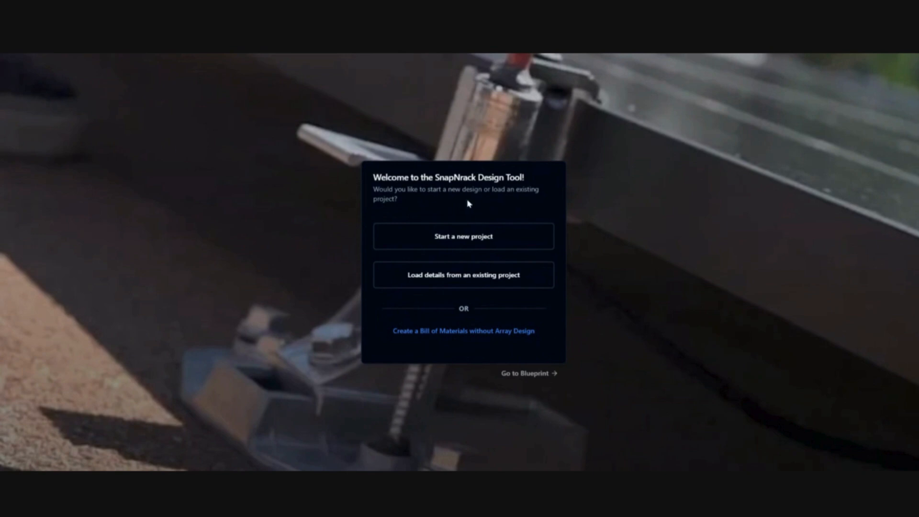
Start a new project named 'Sam's Test' and pick the first suggested site address.
click(458, 242)
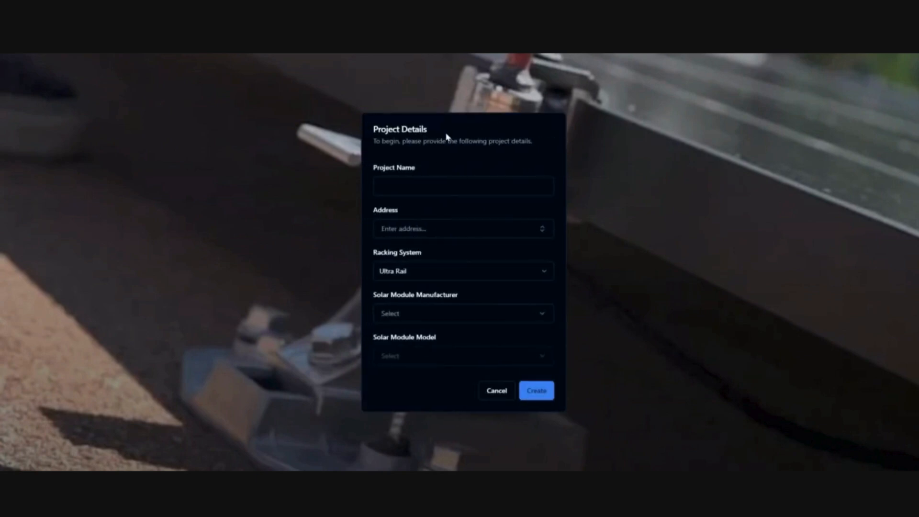
text(Sam's Test)
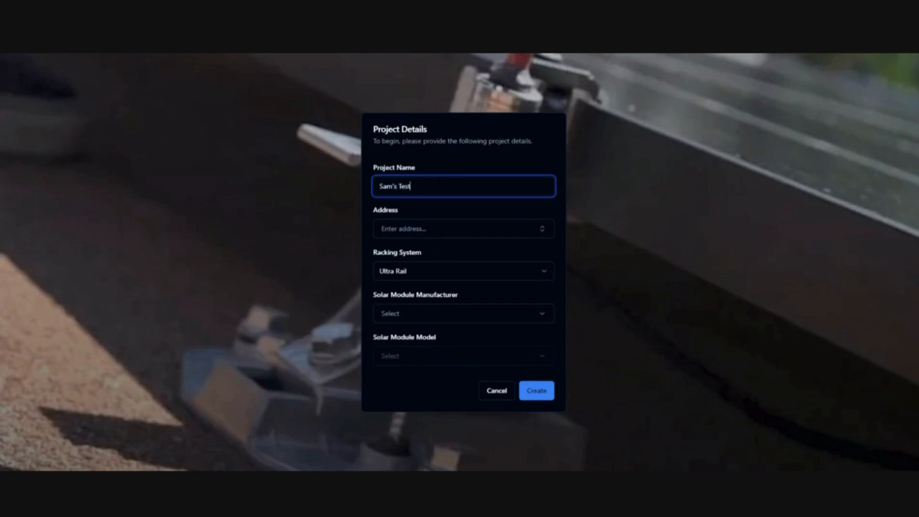
click(435, 230)
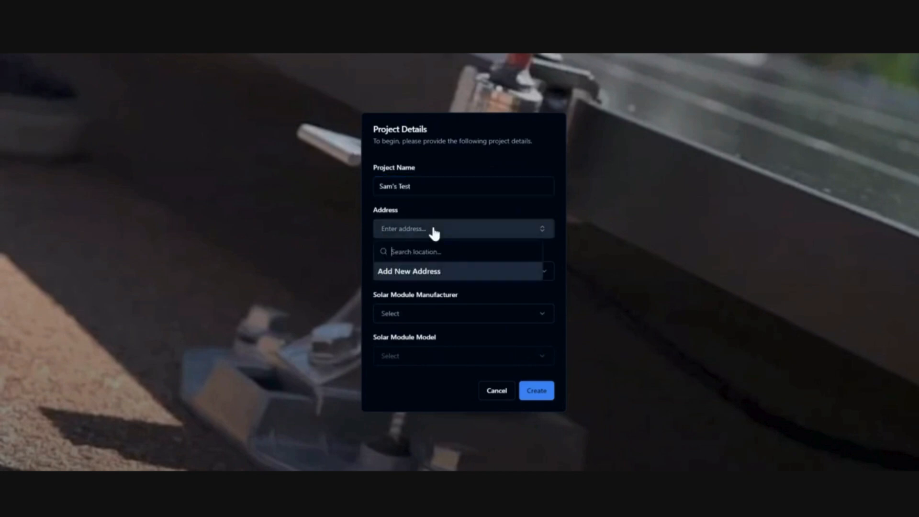
text(123)
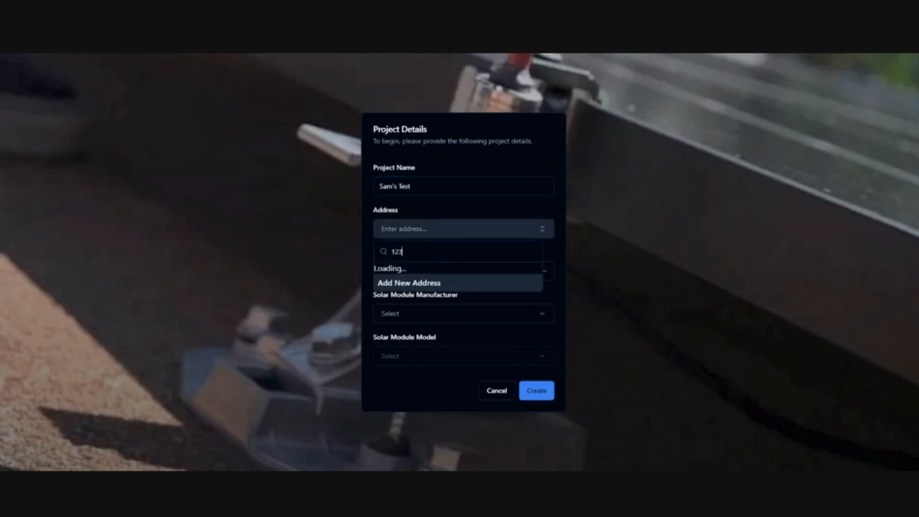
text(567)
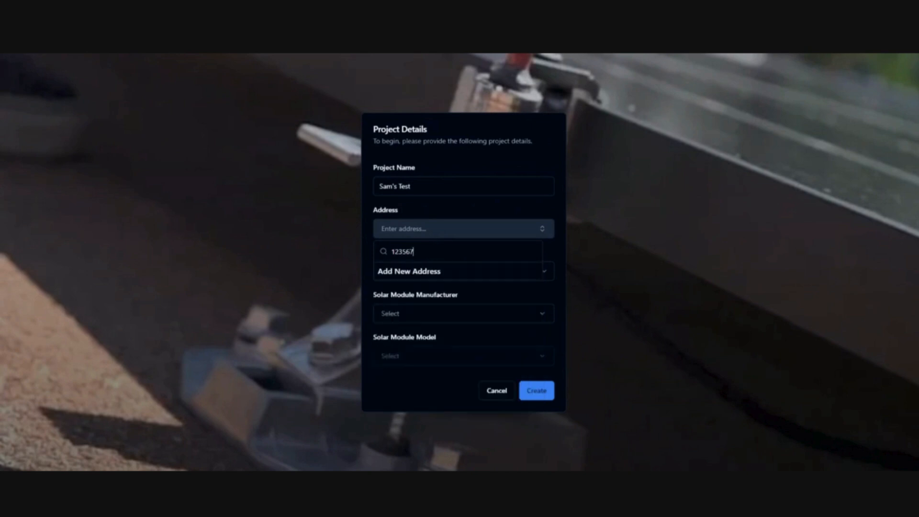
key(BackSpace)
key(BackSpace)
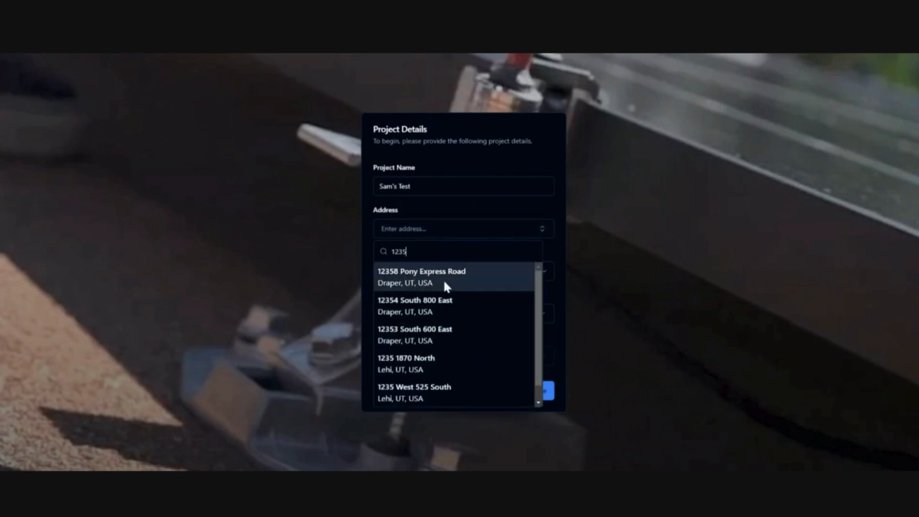
click(441, 283)
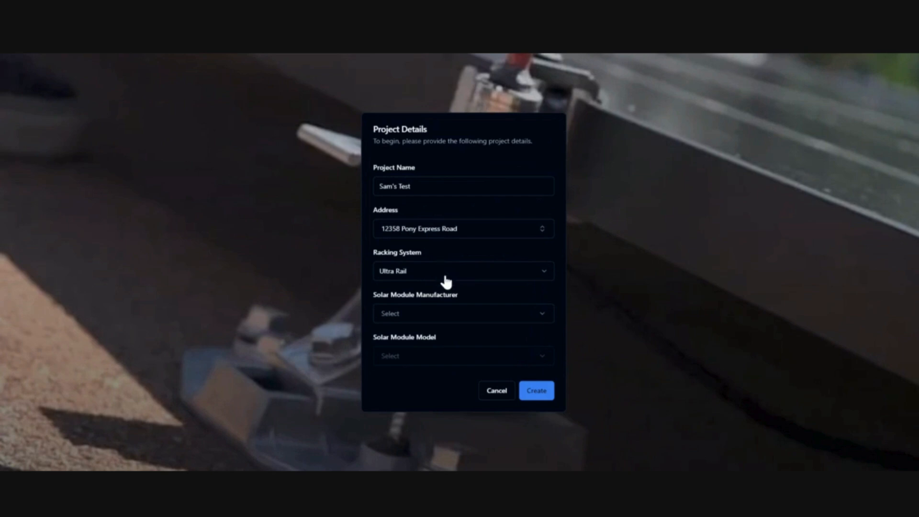
Keep Ultra Rail as the racking system and browse the Mission Solar module models.
click(444, 278)
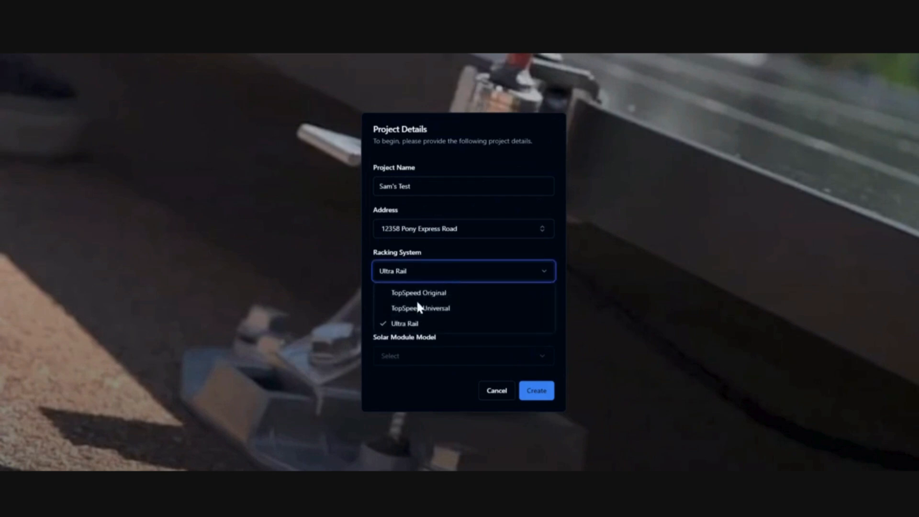
click(423, 274)
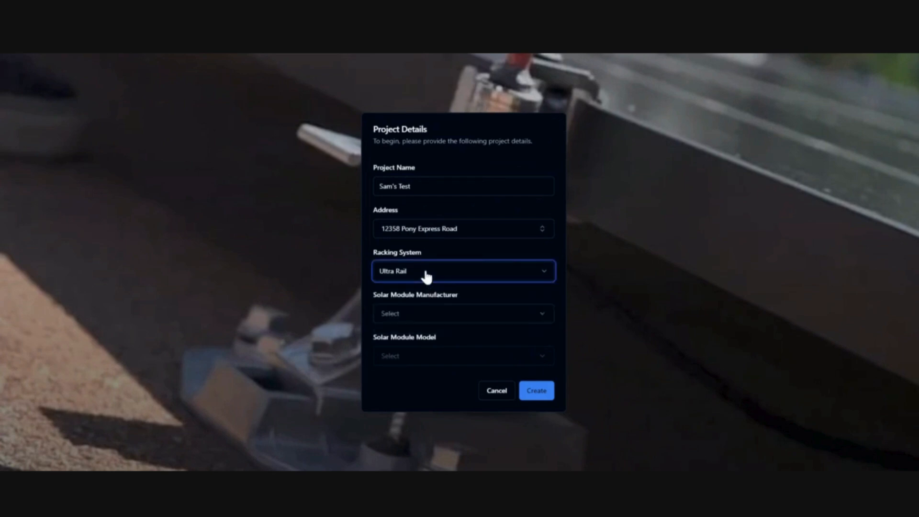
click(431, 318)
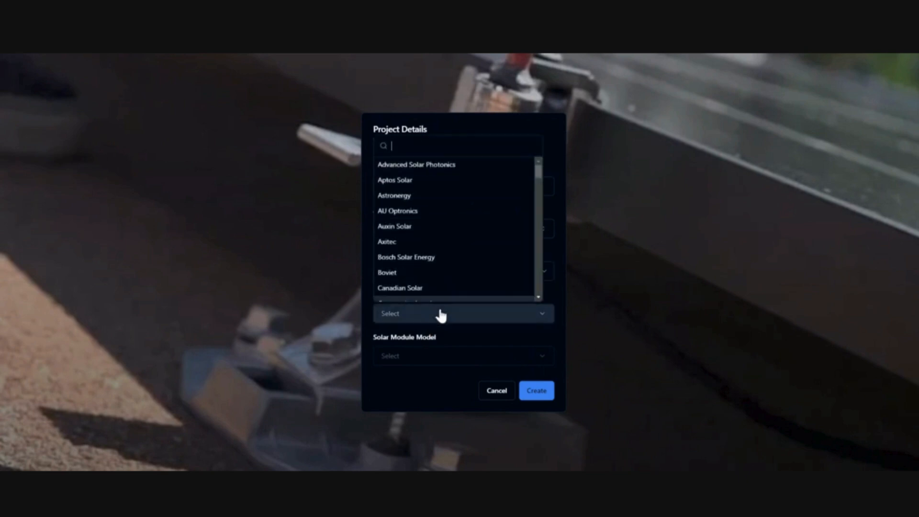
drag(540, 168, 539, 230)
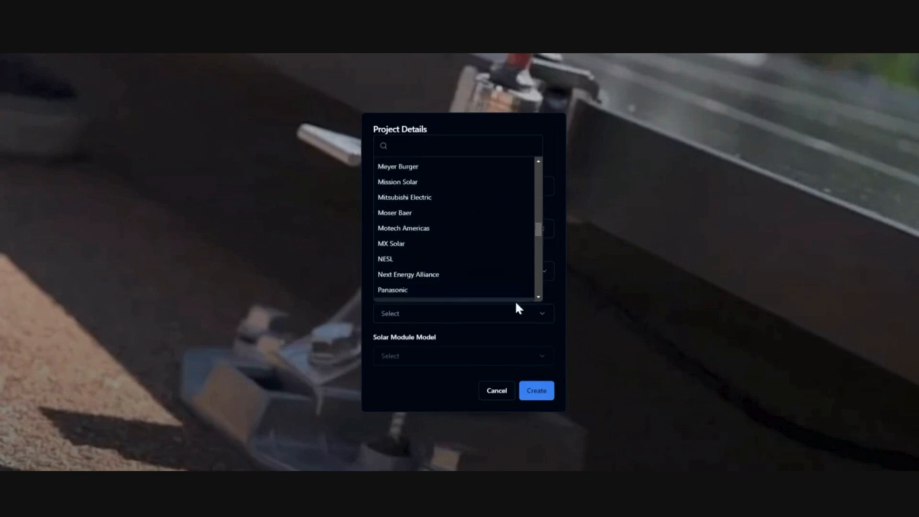
click(429, 184)
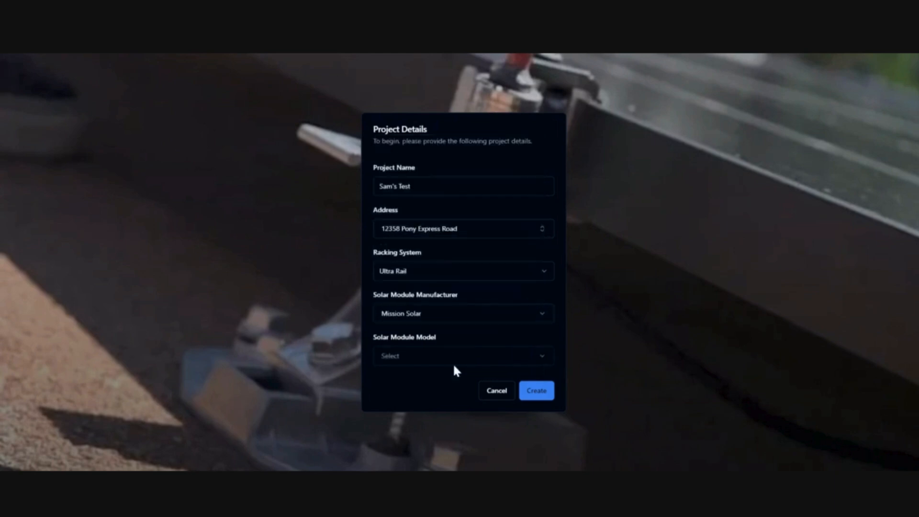
click(441, 359)
drag(536, 217, 537, 334)
click(441, 372)
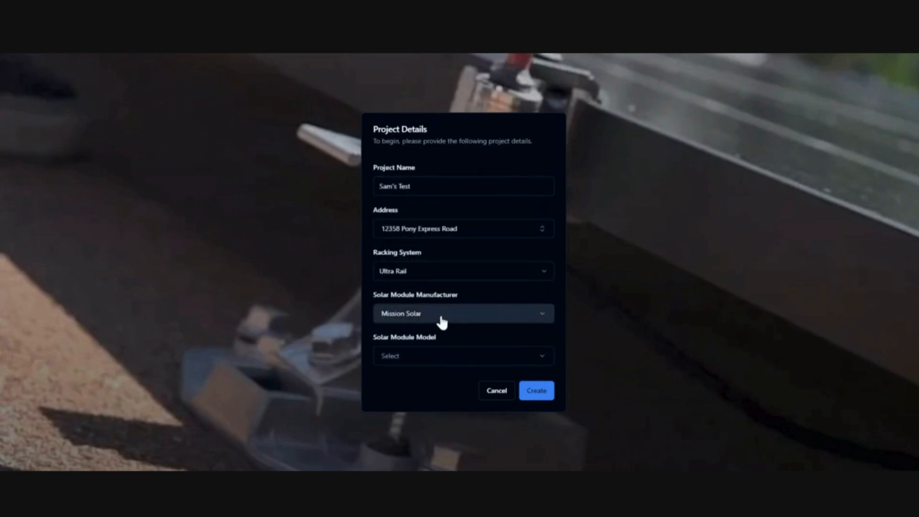
Choose the Certainteed CTM10400HC11-06 module and create the project.
click(441, 318)
drag(540, 175, 537, 289)
click(433, 294)
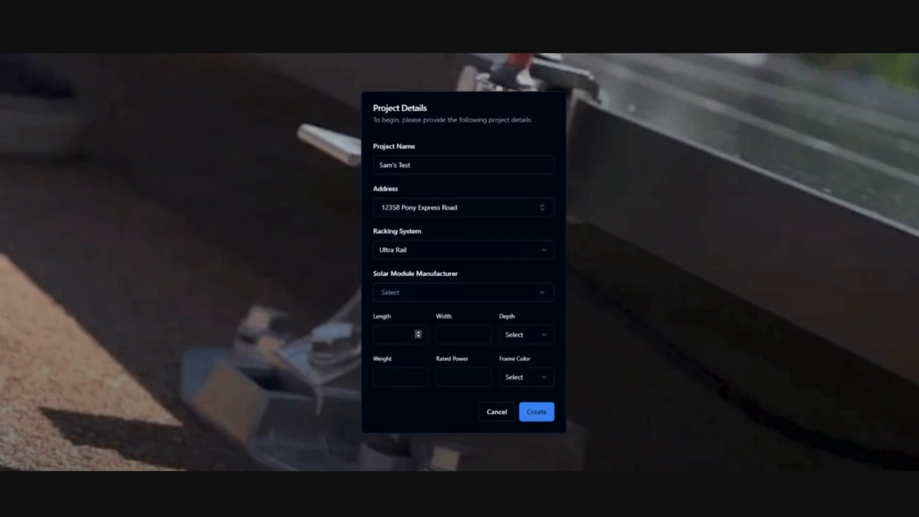
click(419, 334)
click(430, 296)
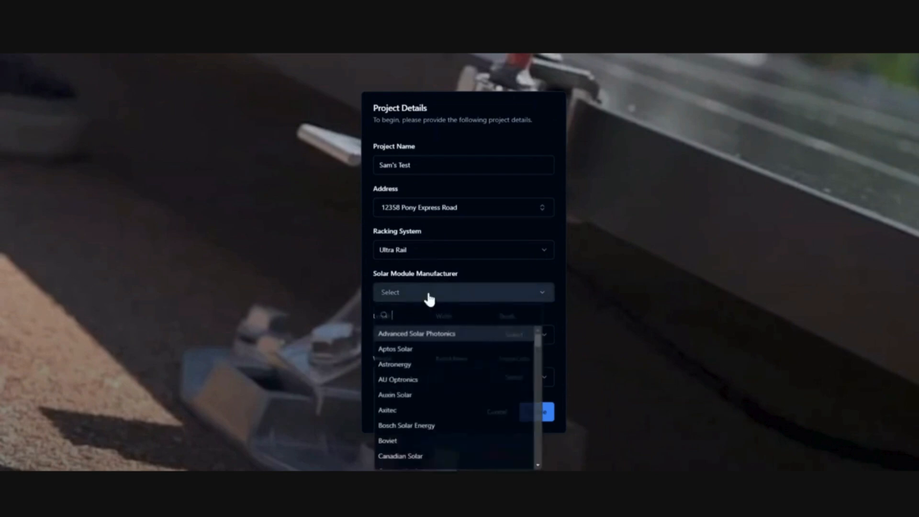
drag(538, 345, 539, 358)
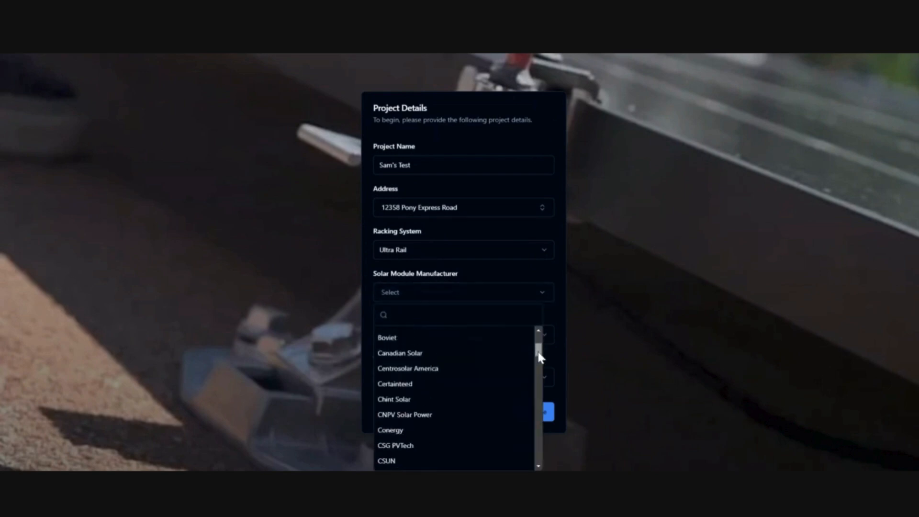
click(422, 384)
click(440, 368)
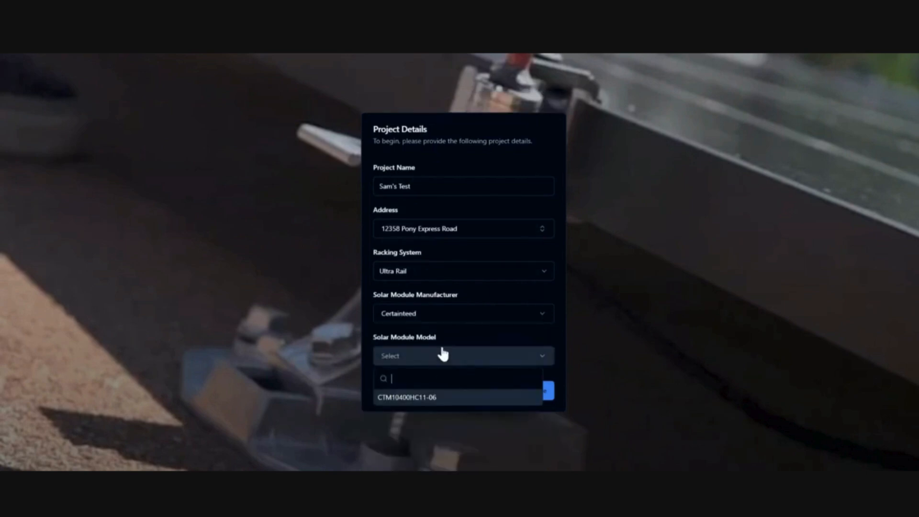
click(437, 396)
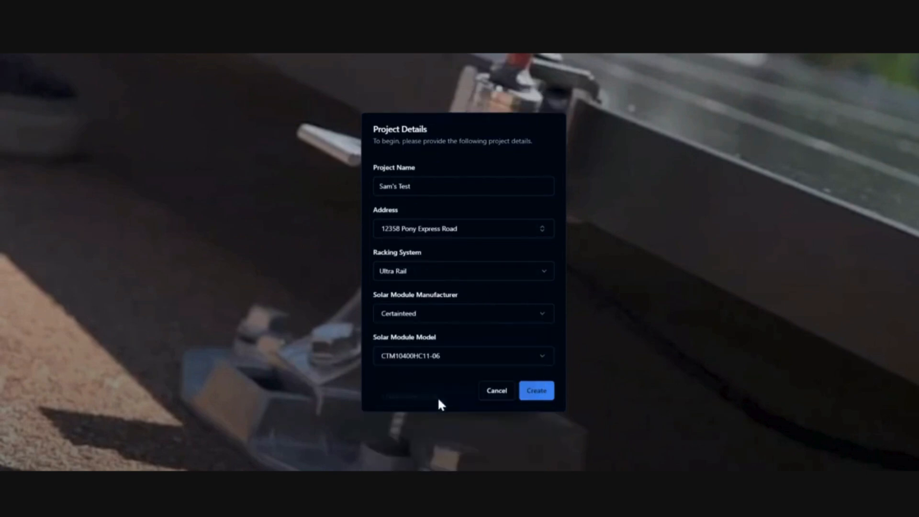
click(533, 394)
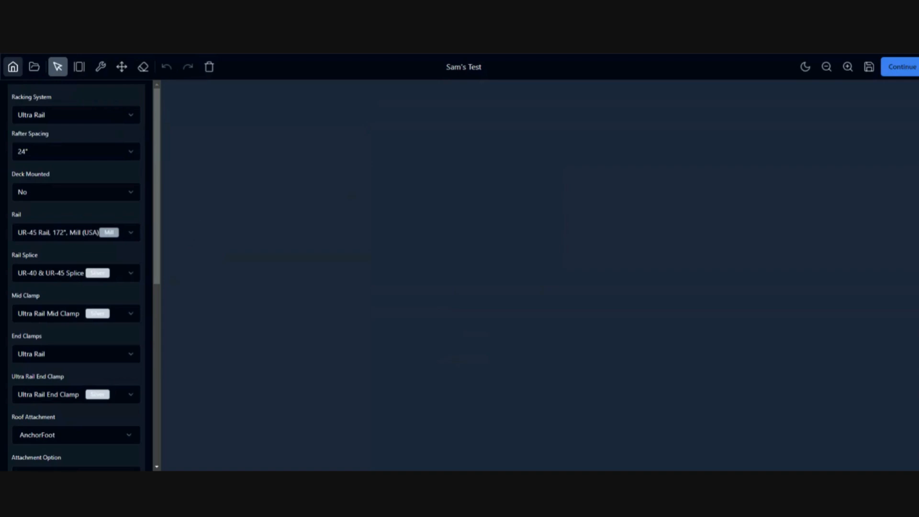
Once the workspace loads, open the project options menu from the folder icon.
click(35, 68)
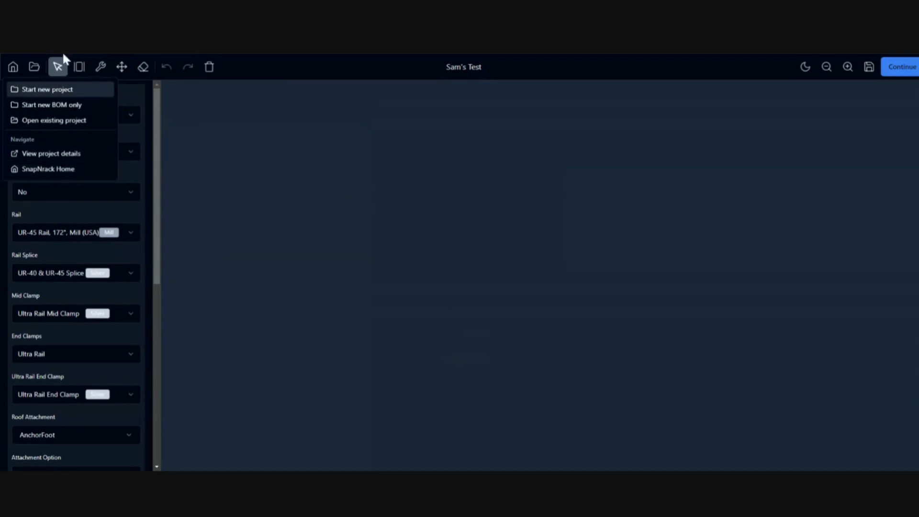
Close the project menu and view the Draw tool's portrait and landscape module choices.
click(210, 54)
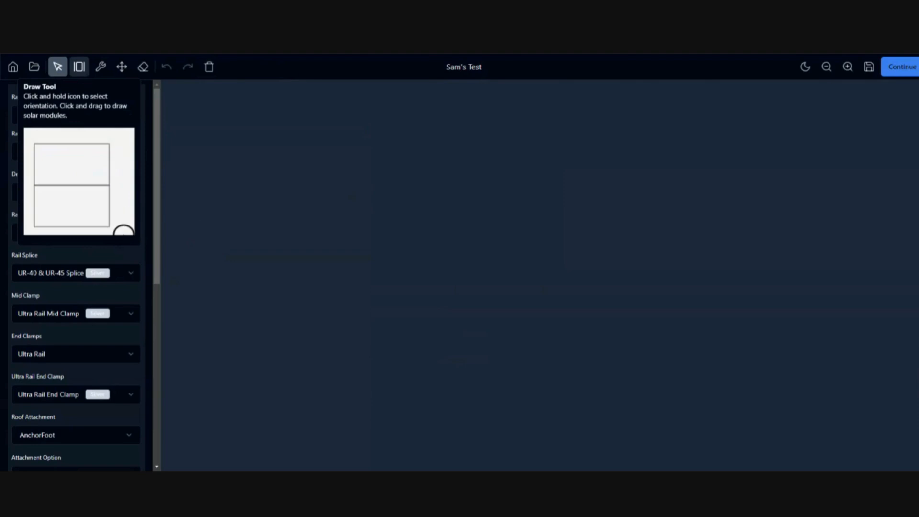
click(79, 68)
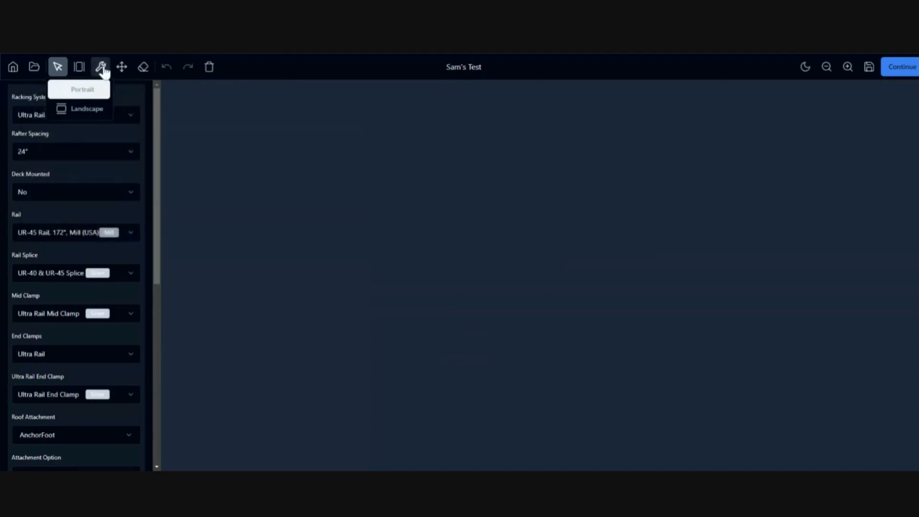
mouse_move(100, 74)
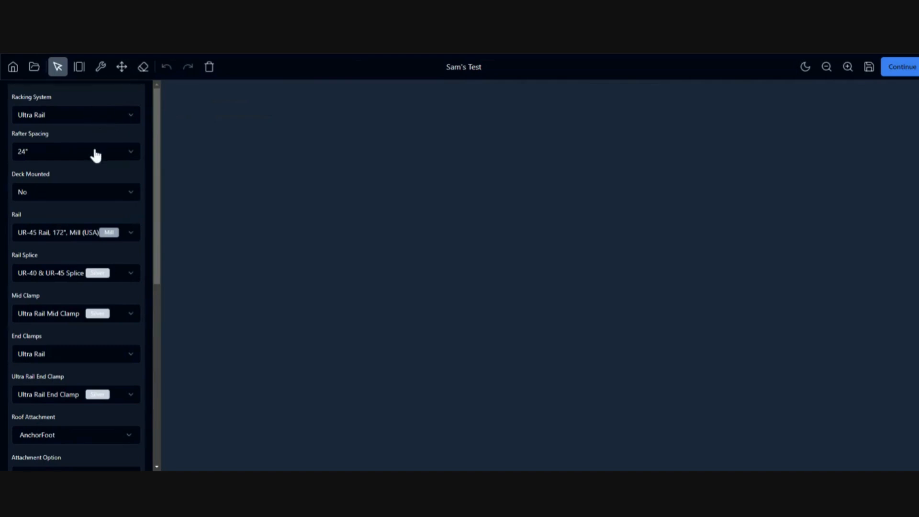
Keep 24" rafter spacing and set Deck Mounted to No.
click(80, 154)
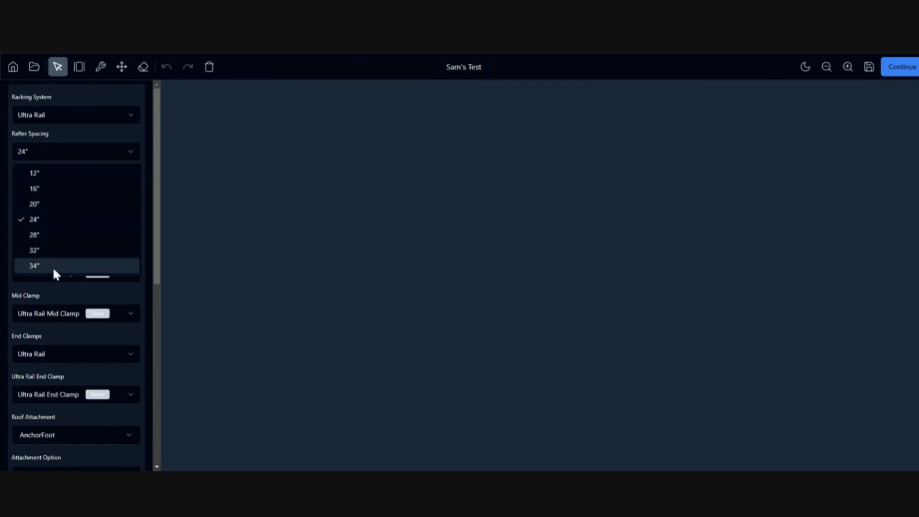
click(64, 154)
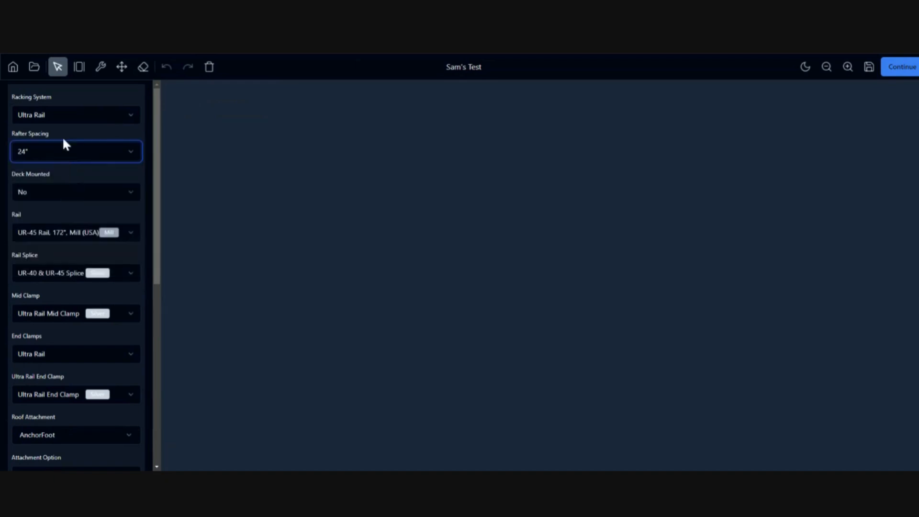
click(68, 196)
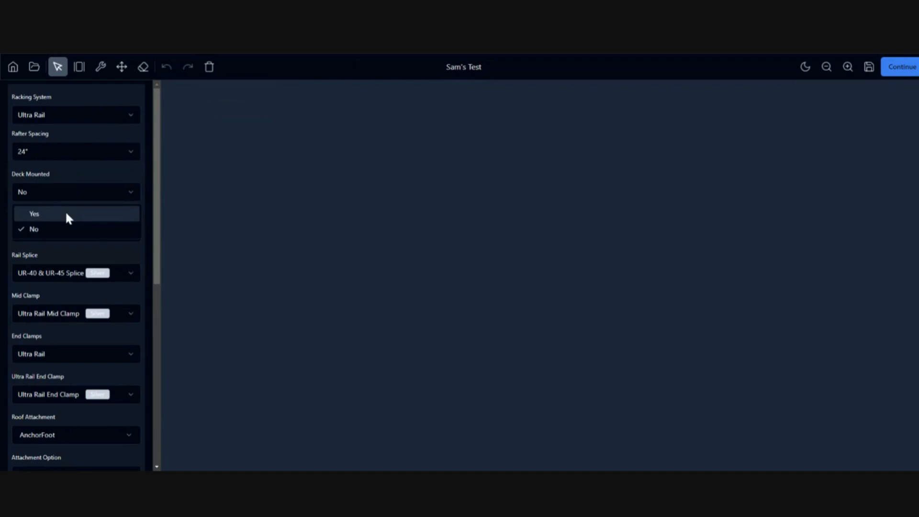
click(67, 214)
click(71, 193)
click(62, 229)
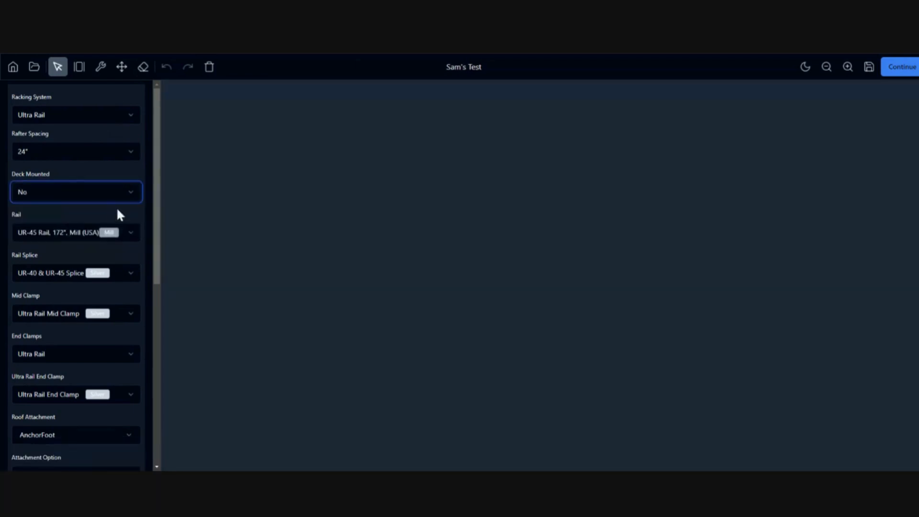
Open the Rail list and scroll through the available rail options.
scroll(157, 211, down, 2)
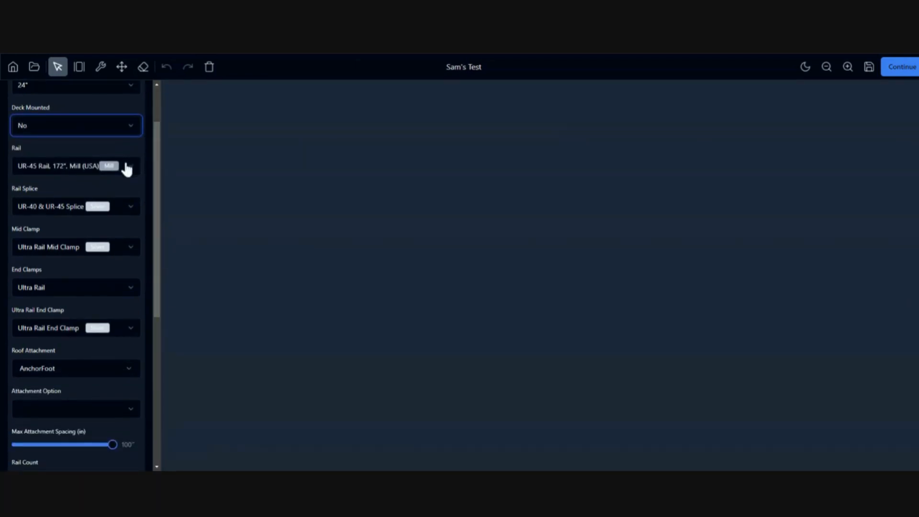
click(130, 167)
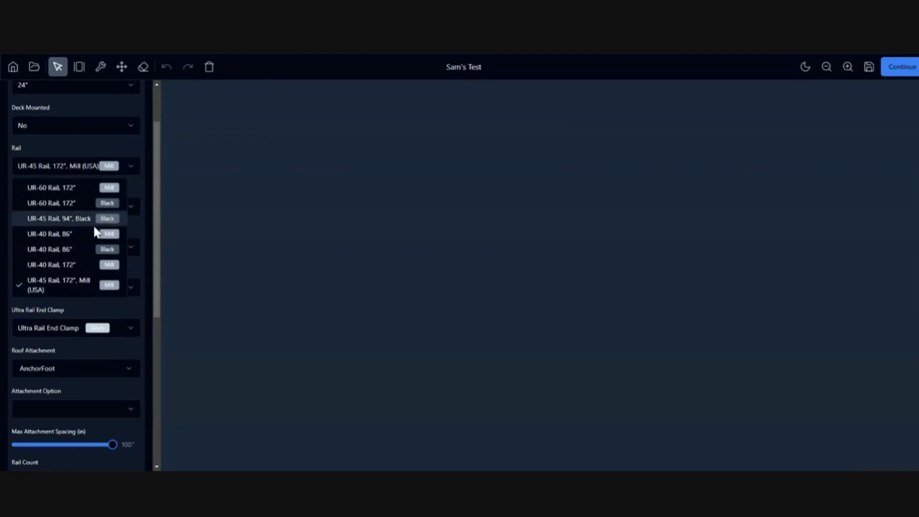
scroll(86, 220, up, 2)
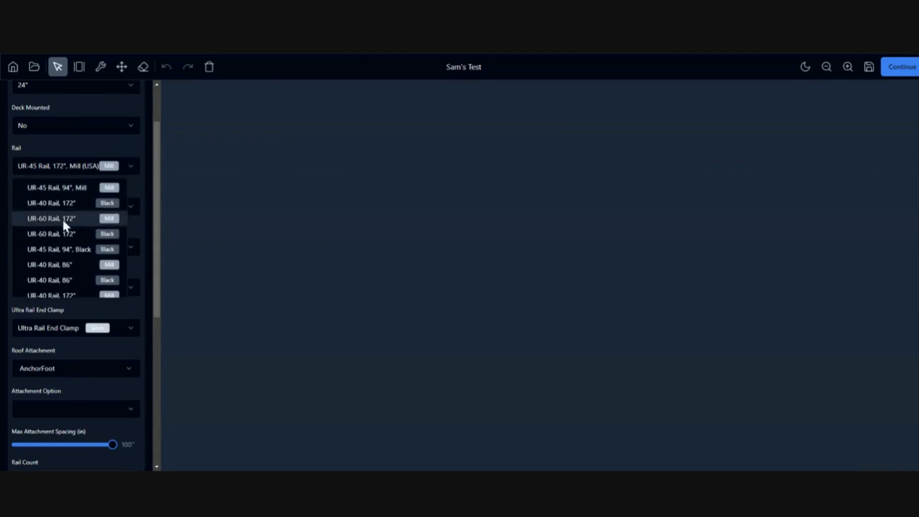
scroll(66, 235, down, 3)
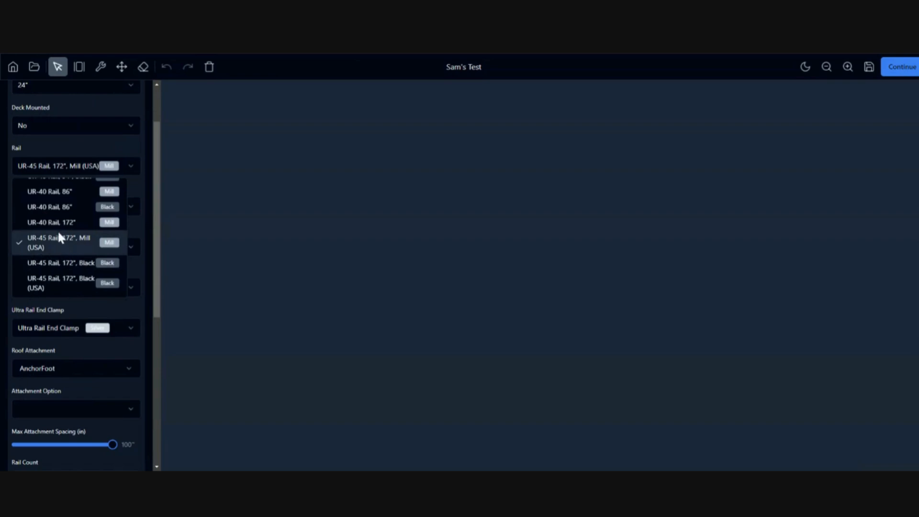
scroll(63, 277, up, 3)
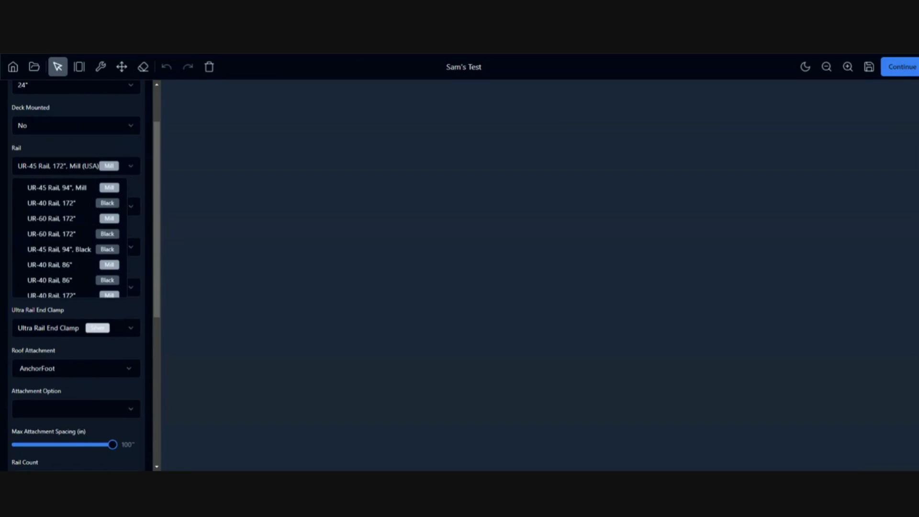
Set the rail to UR-45 Rail, 94" Black.
click(62, 202)
click(103, 208)
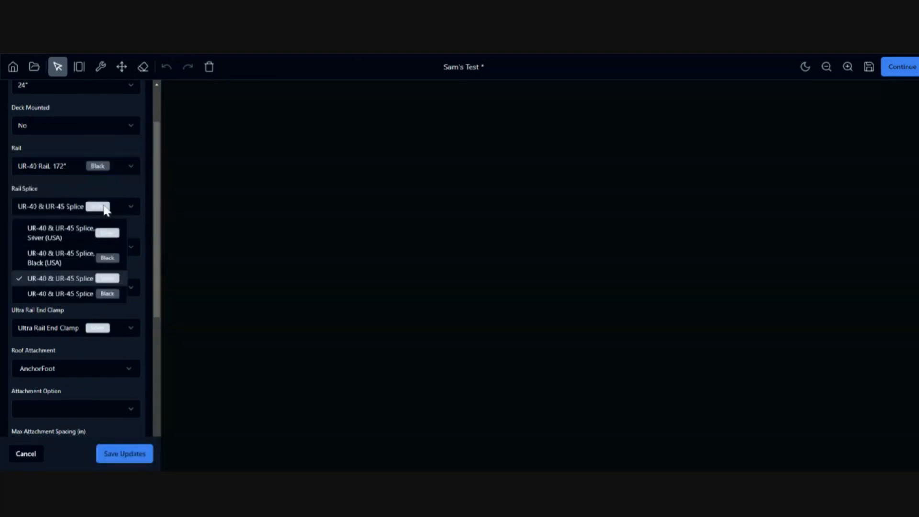
click(104, 210)
click(130, 167)
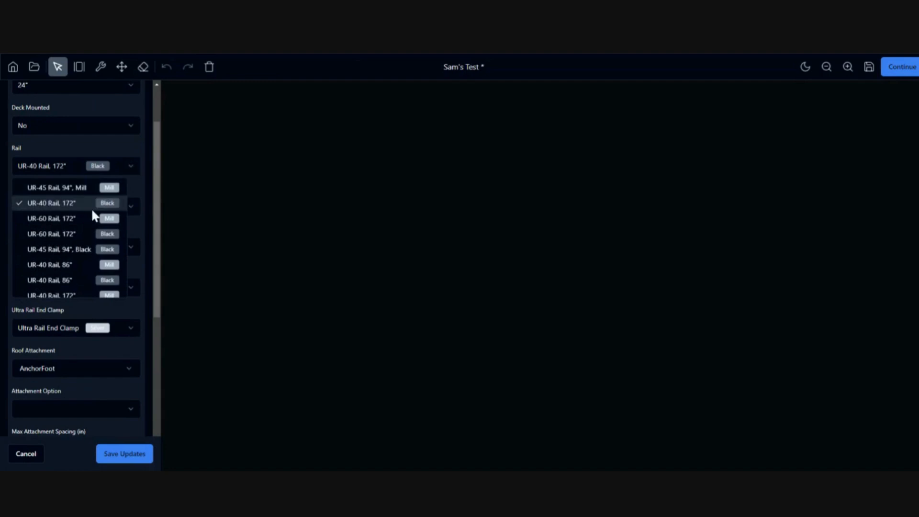
click(63, 189)
click(118, 171)
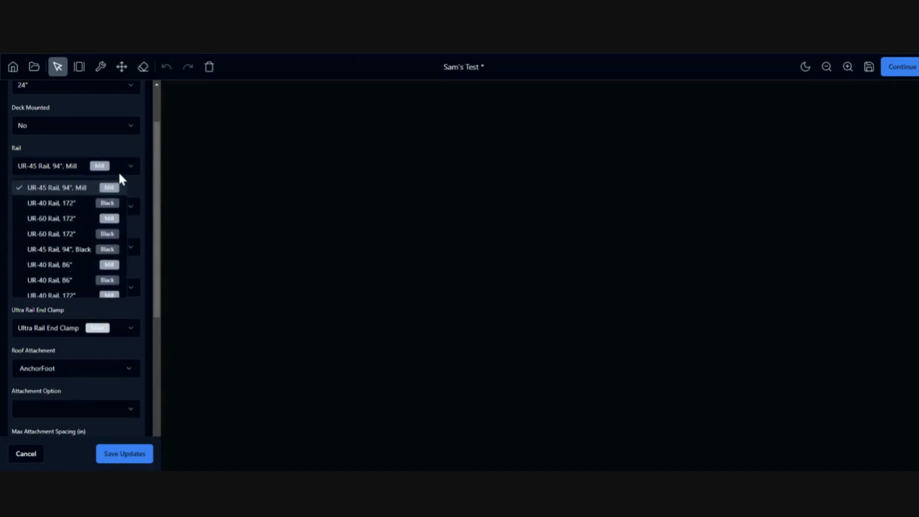
scroll(68, 250, down, 3)
scroll(69, 249, up, 3)
click(69, 249)
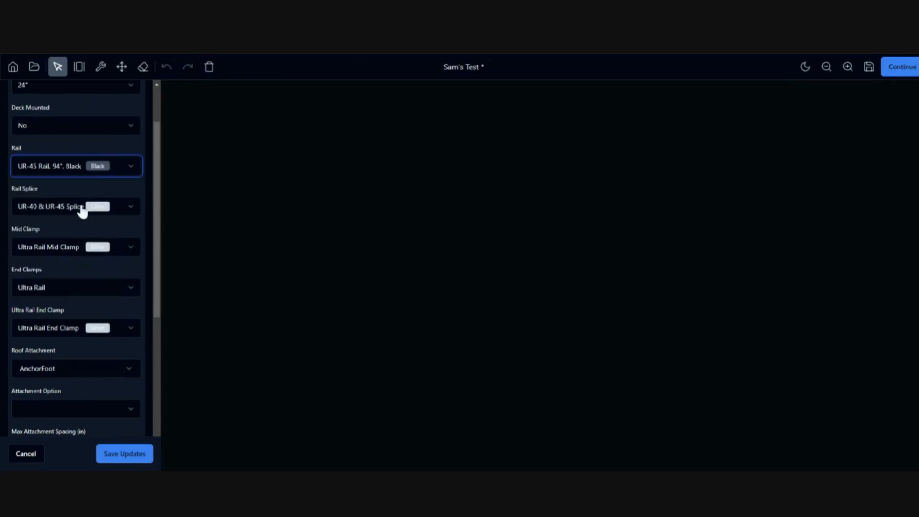
Use the black UR-40 & UR-45 splice, black Ultra Rail mid clamps, and Universal end clamps.
click(72, 208)
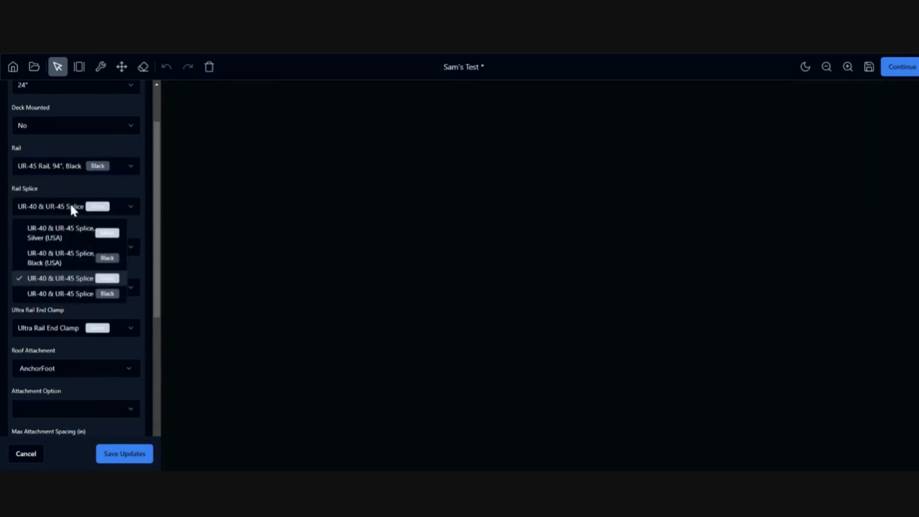
click(62, 259)
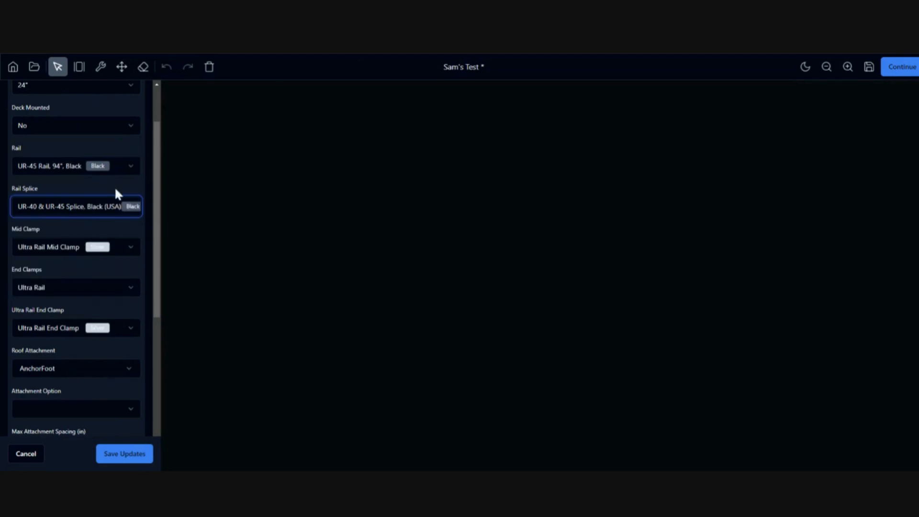
click(76, 247)
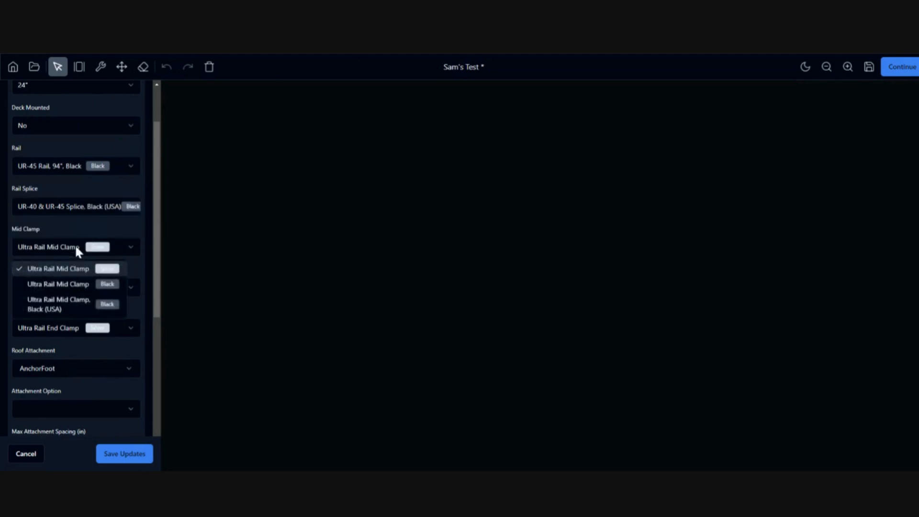
click(62, 304)
click(67, 290)
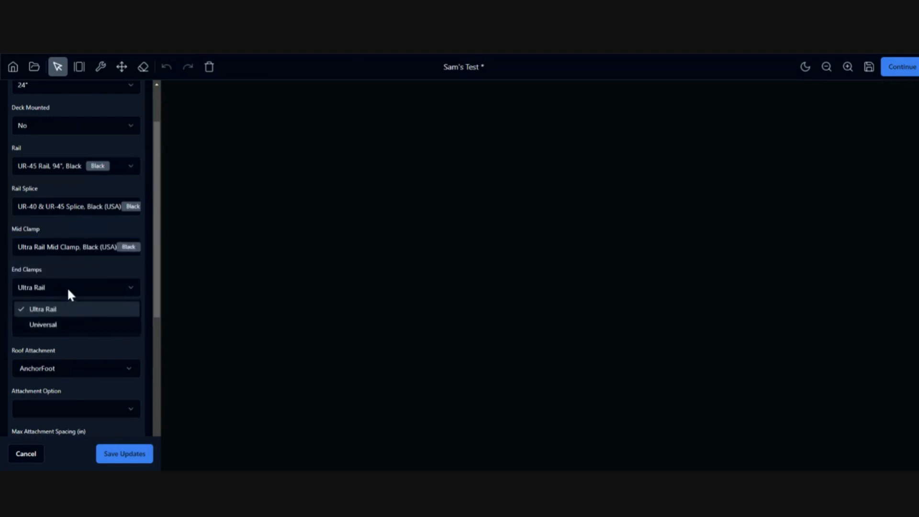
click(61, 321)
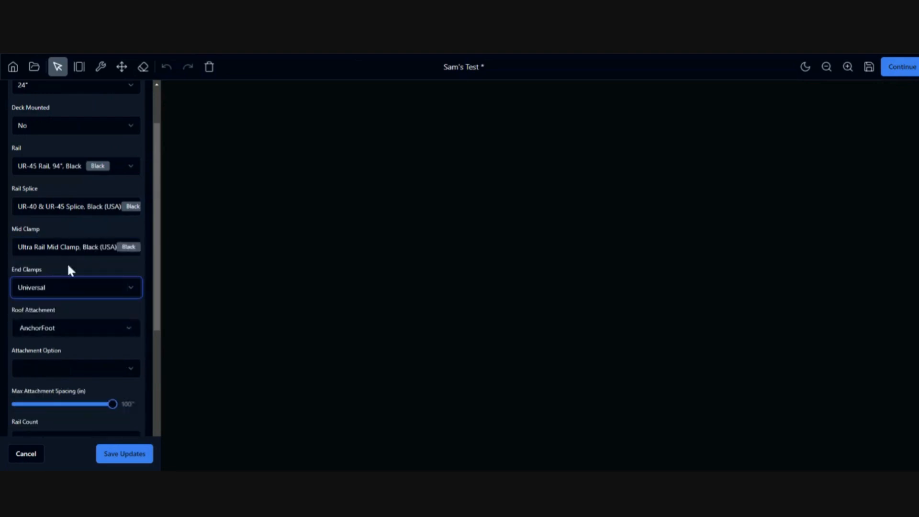
Keep AnchorFoot as the roof attachment with 2 Sealing Wood Screws as its option.
click(85, 335)
mouse_move(181, 199)
mouse_down()
mouse_move(179, 298)
mouse_move(171, 189)
mouse_up()
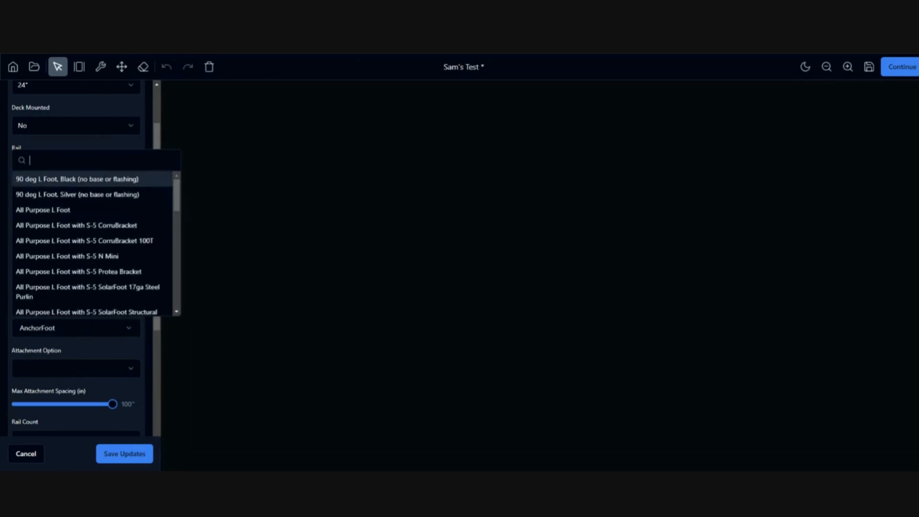
text(speed)
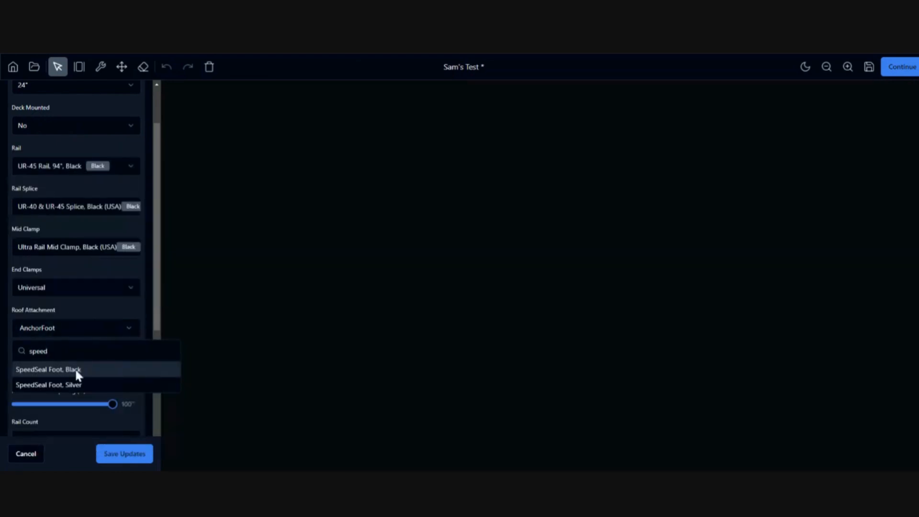
key(ctrl+a)
text(ancho)
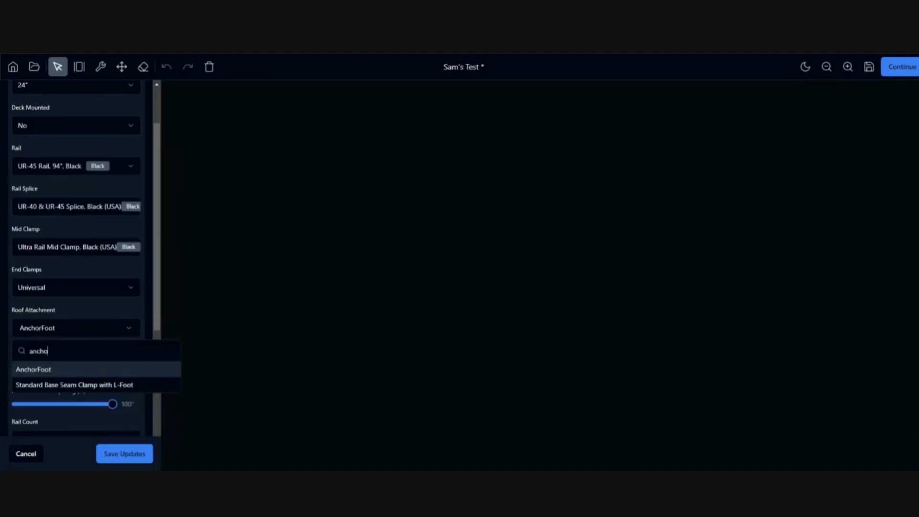
click(63, 367)
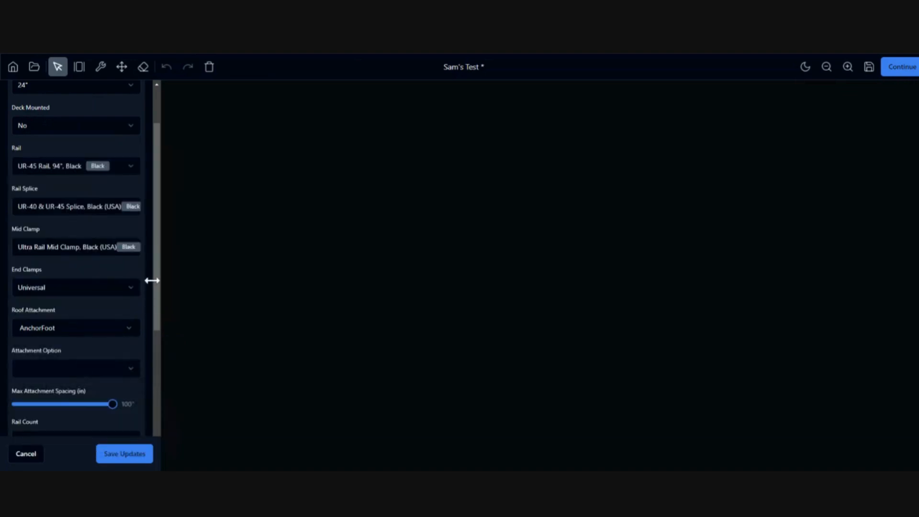
drag(155, 281, 159, 359)
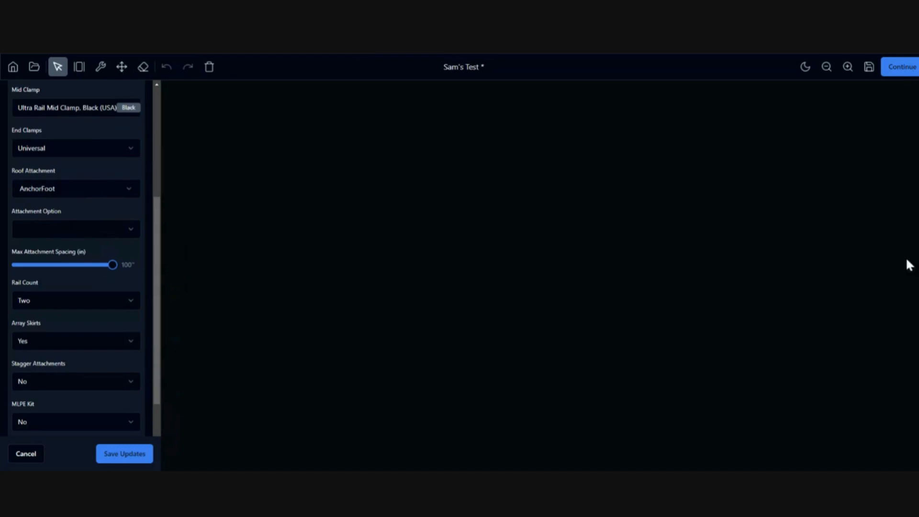
click(89, 232)
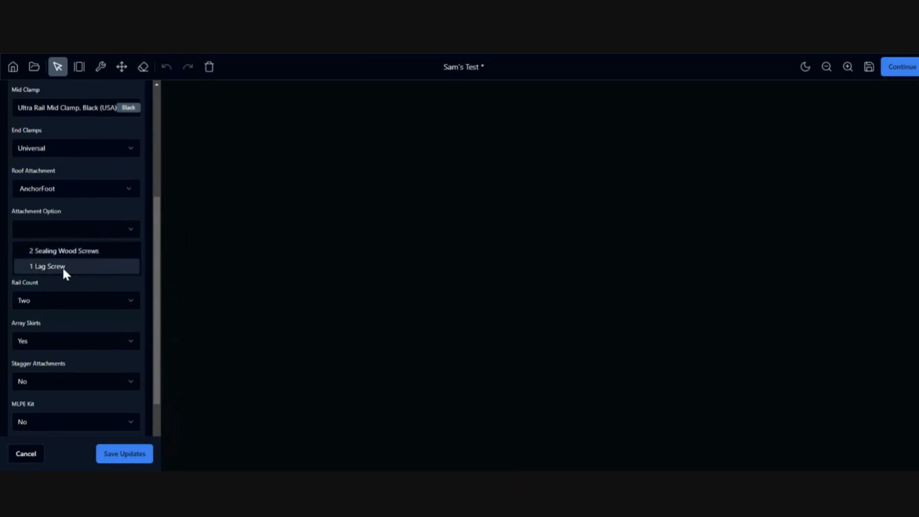
click(62, 253)
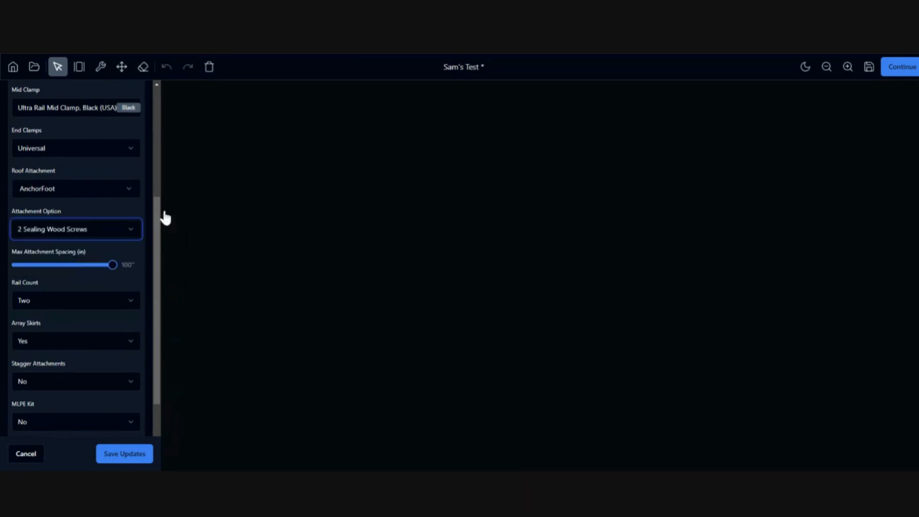
scroll(158, 230, down, 2)
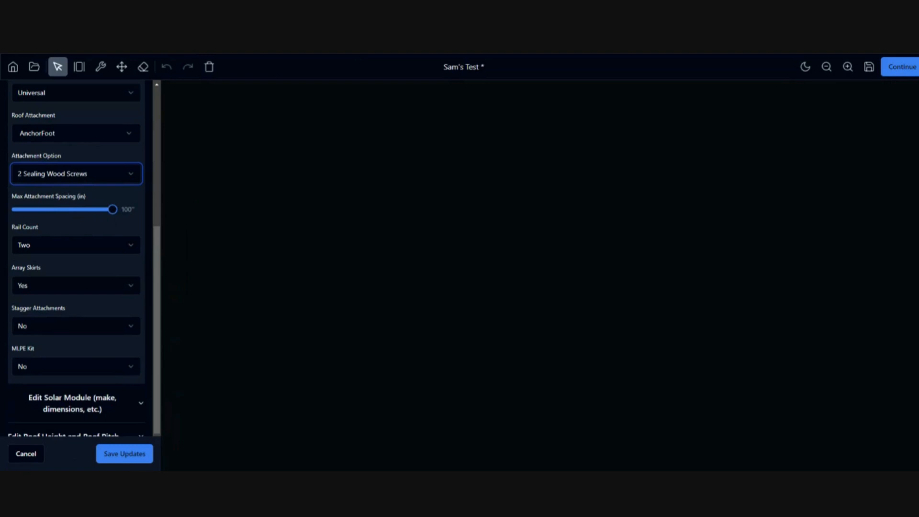
drag(113, 209, 47, 215)
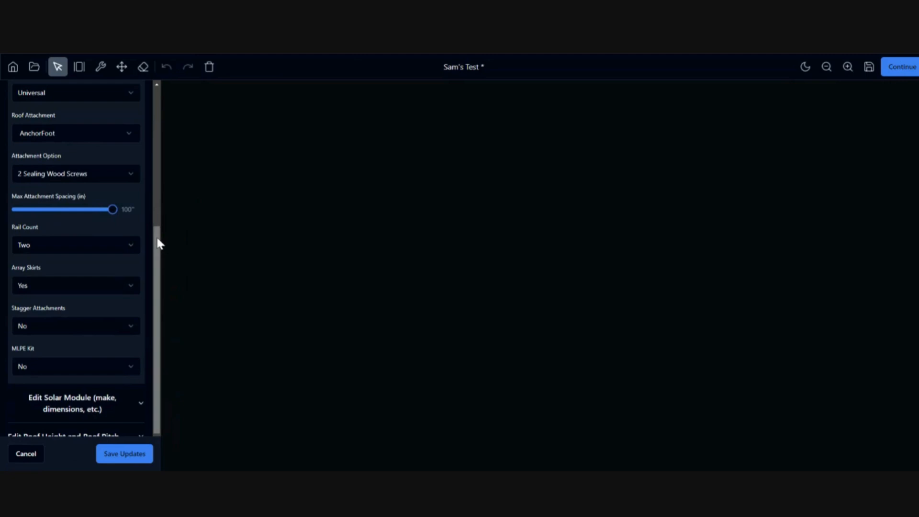
Keep the rail count at Two and turn array skirts off.
scroll(153, 251, down, 1)
click(71, 205)
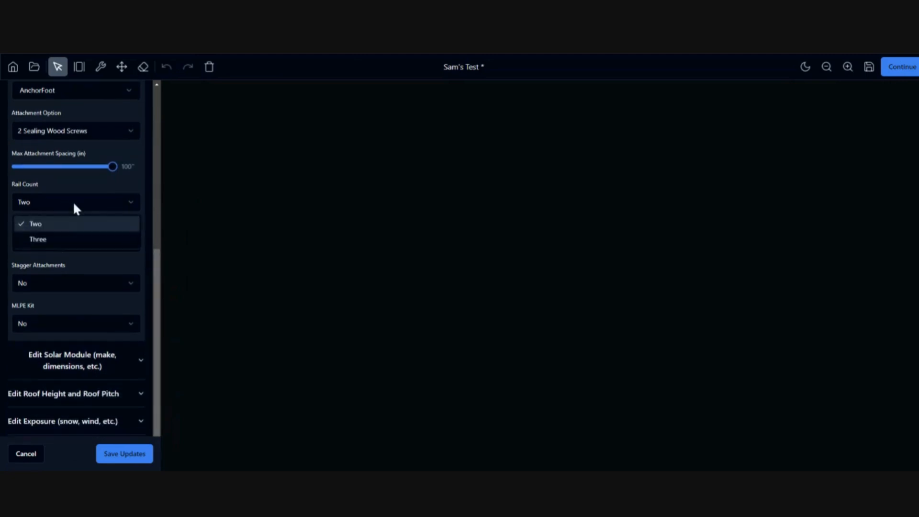
click(67, 209)
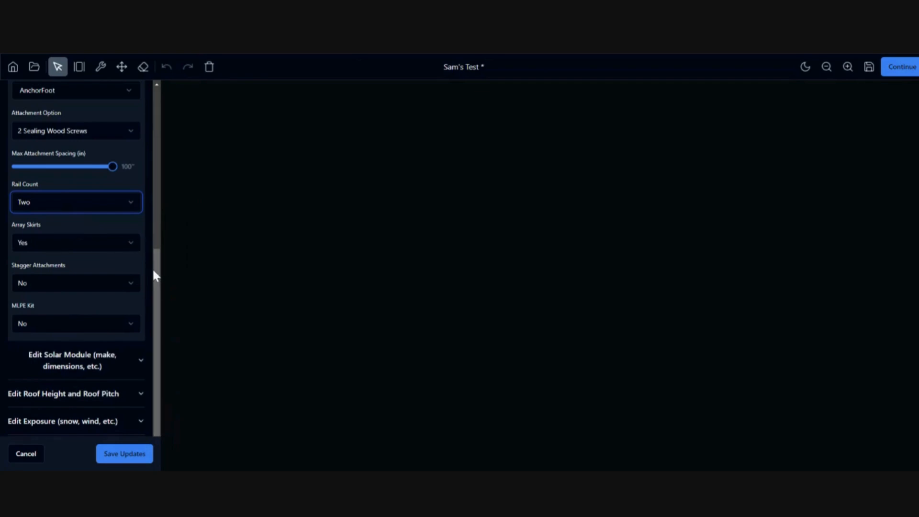
scroll(128, 244, up, 1)
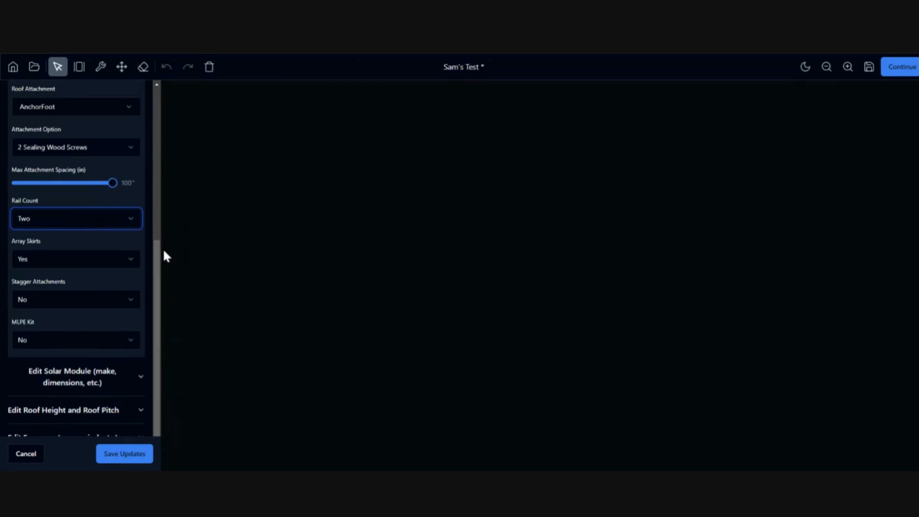
drag(158, 255, 156, 267)
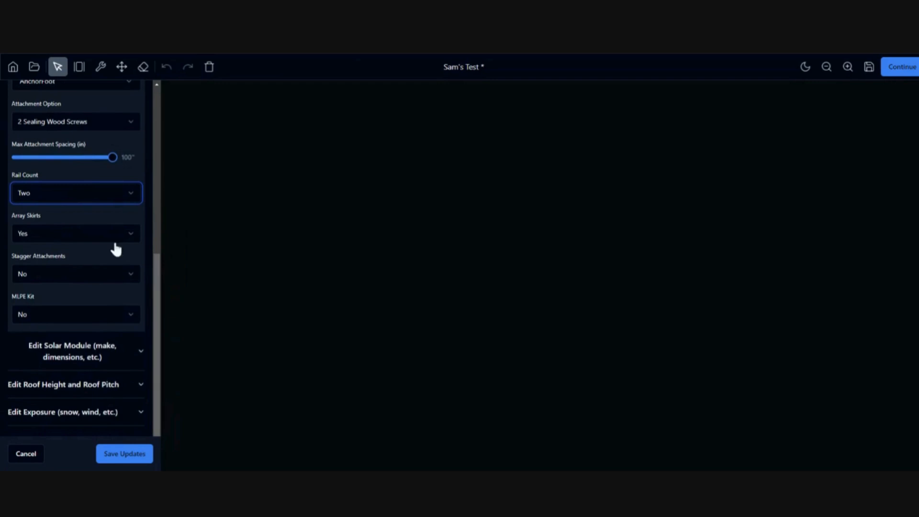
click(96, 235)
click(70, 269)
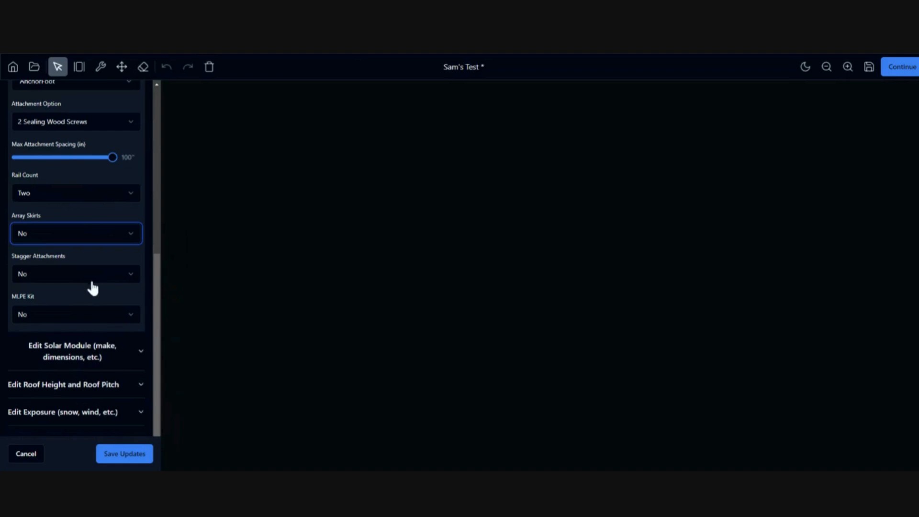
Toggle the MLPE Kit to Yes and back to No, then expand the solar module settings.
scroll(154, 319, down, 1)
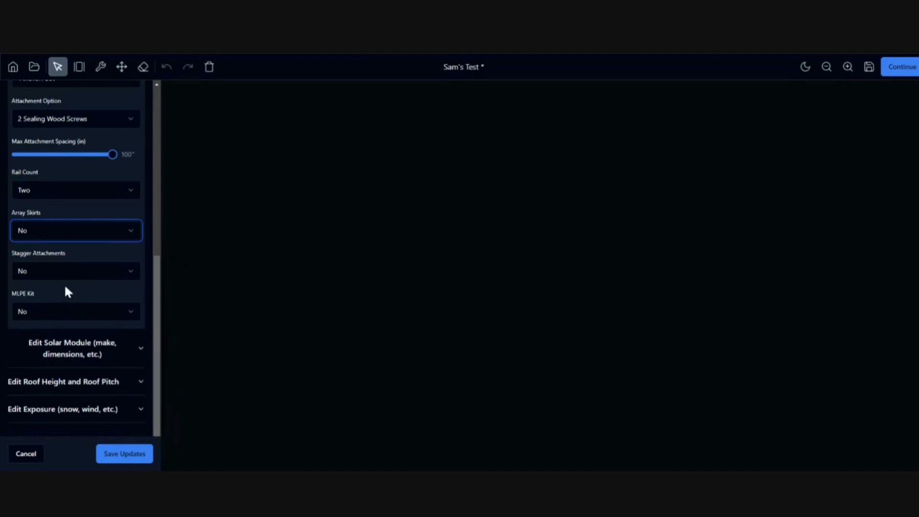
click(75, 314)
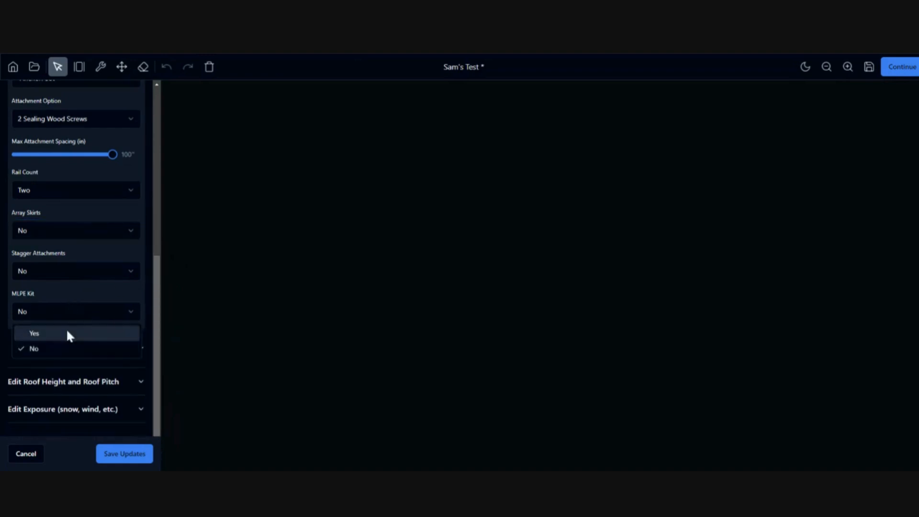
click(67, 332)
click(68, 320)
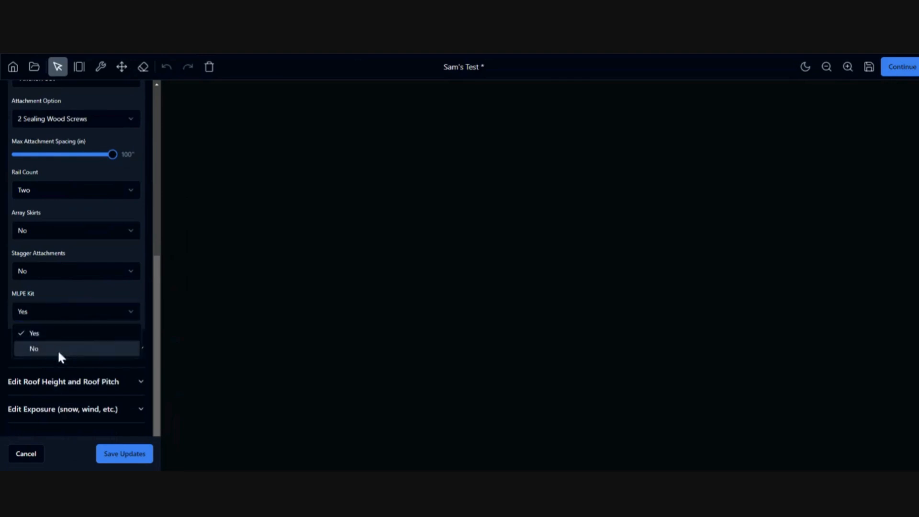
click(58, 349)
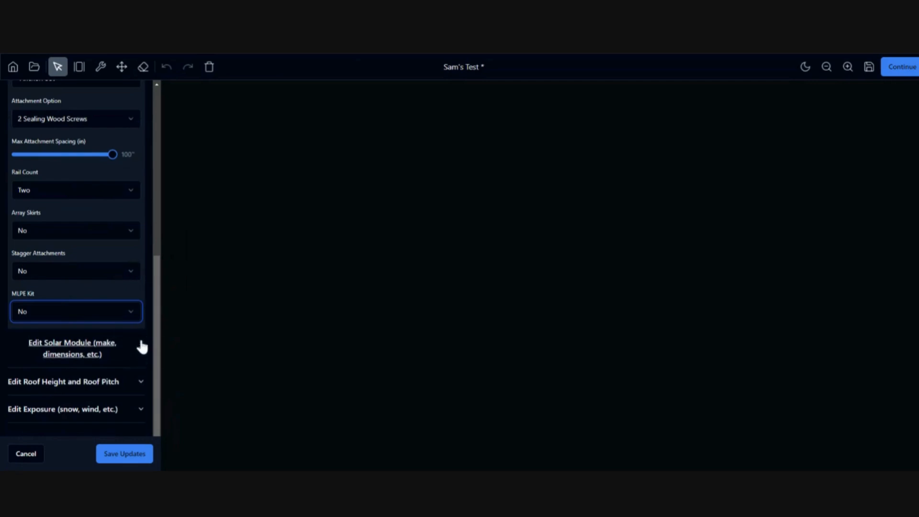
click(141, 351)
scroll(152, 325, down, 2)
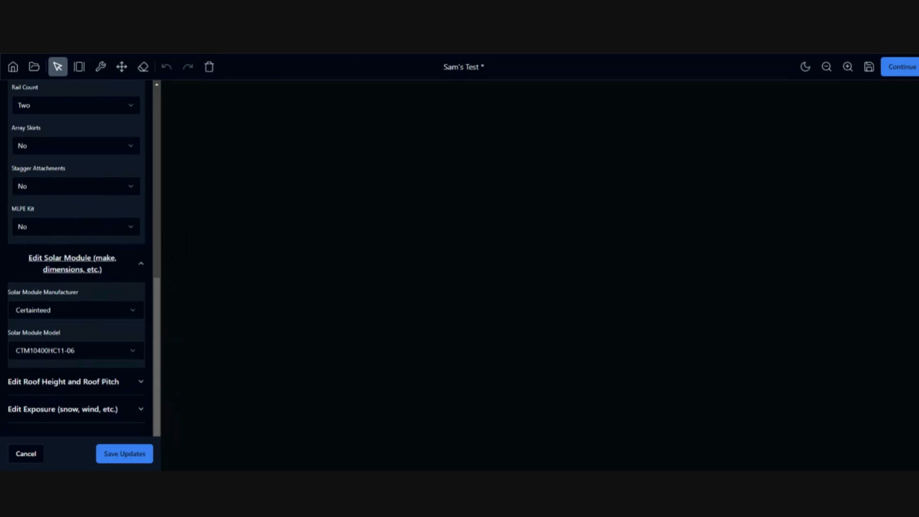
Enter a 15 ft roof height and update the roof pitch value.
click(141, 264)
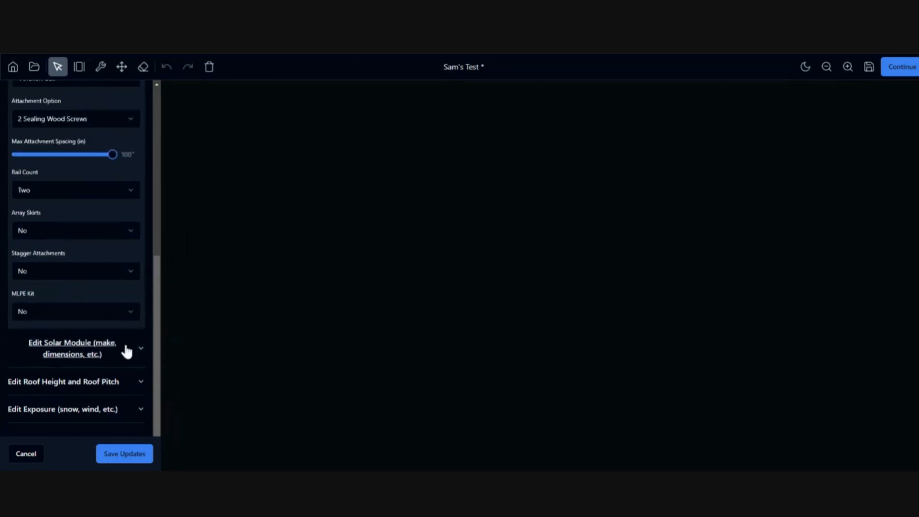
click(128, 382)
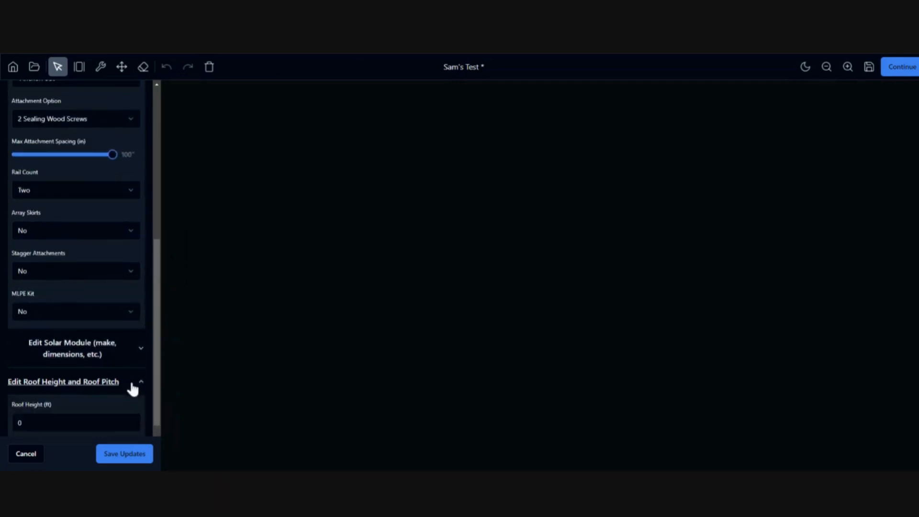
scroll(143, 370, down, 2)
drag(40, 338, 14, 338)
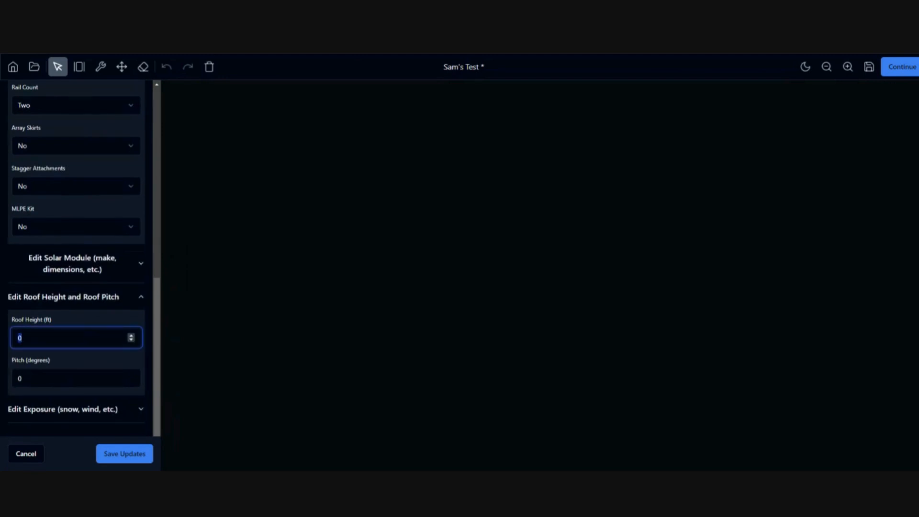
text(15)
drag(60, 378, 17, 378)
text(15)
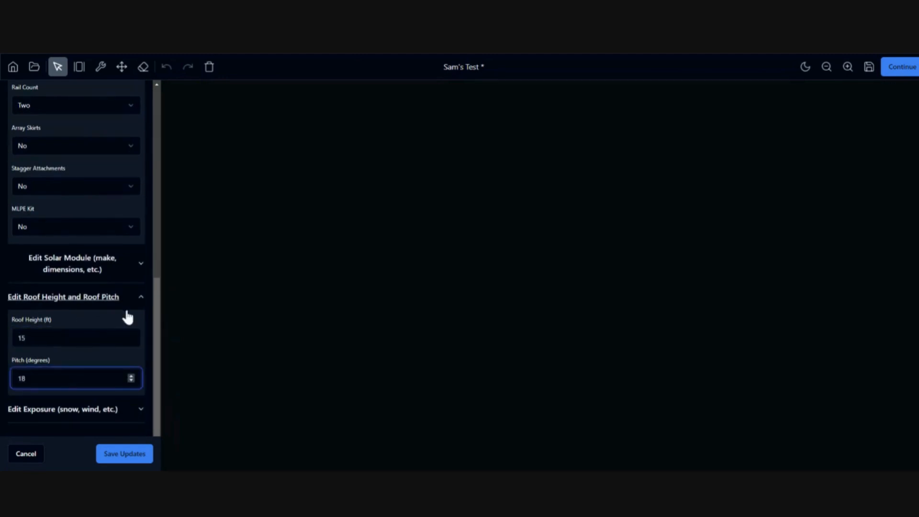
click(141, 300)
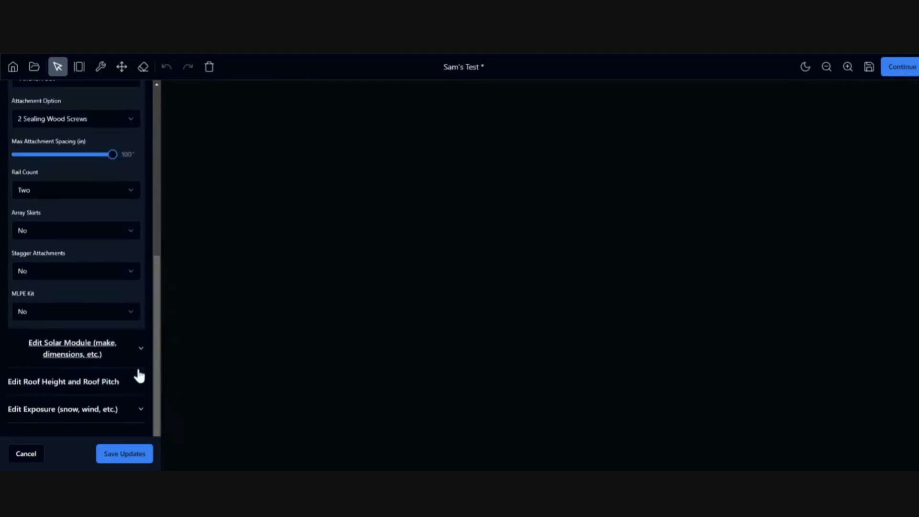
Choose 2021 IBC as the building standard, set snow load to 30, and save the updates.
click(143, 412)
scroll(139, 320, down, 4)
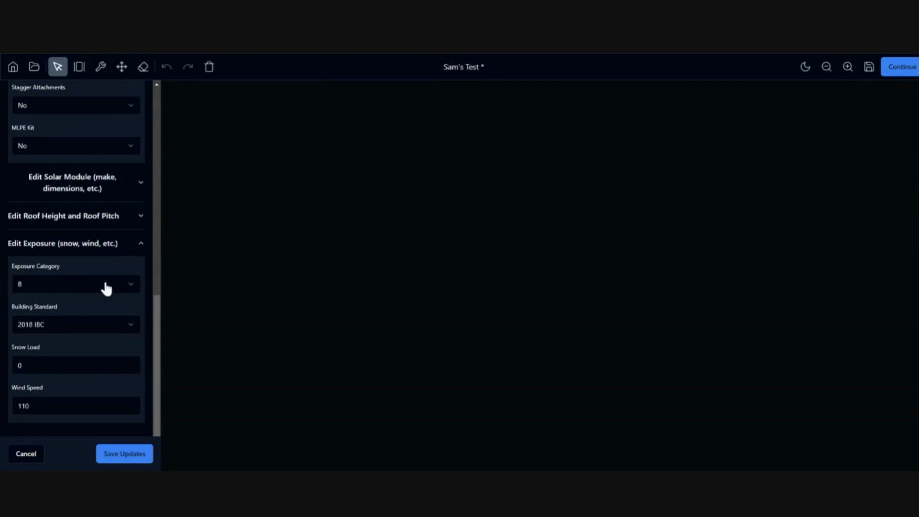
click(75, 328)
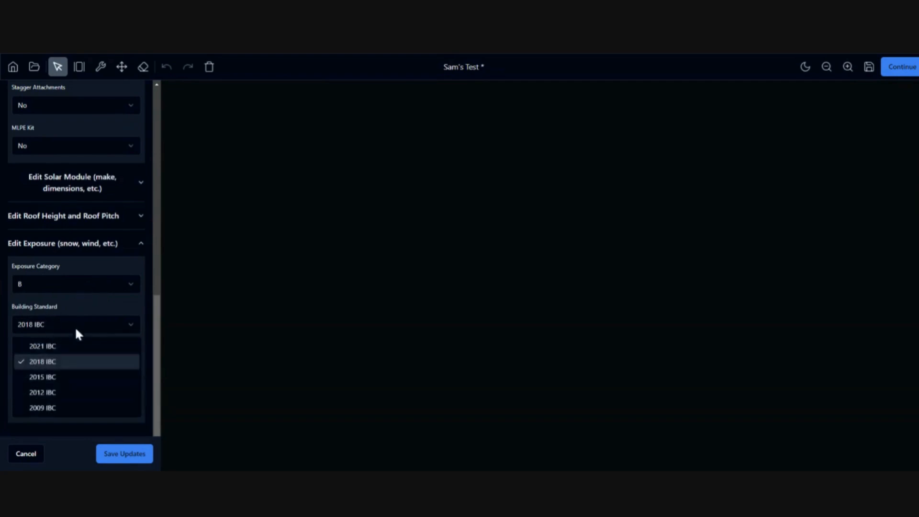
click(56, 347)
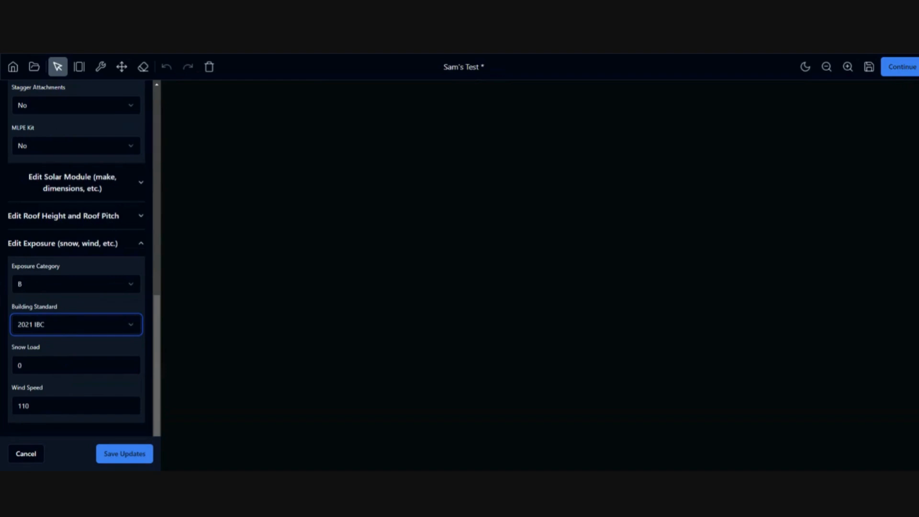
click(39, 366)
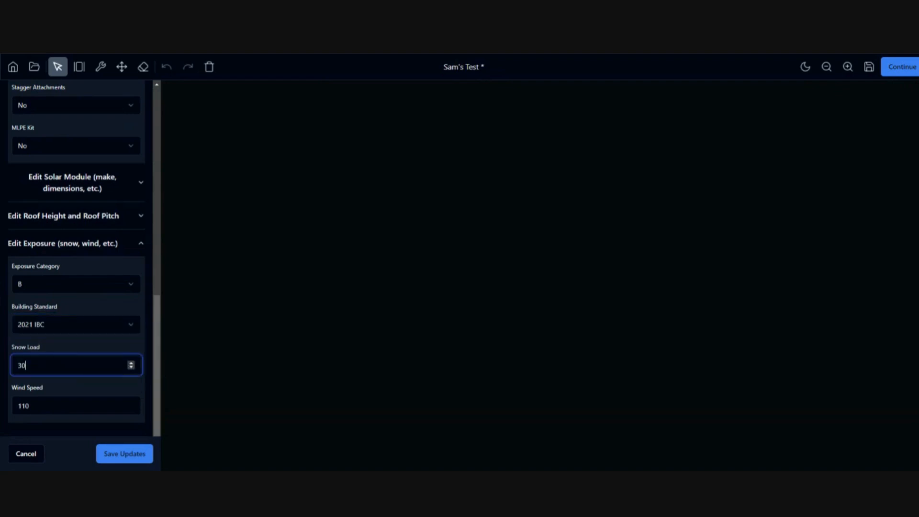
click(67, 406)
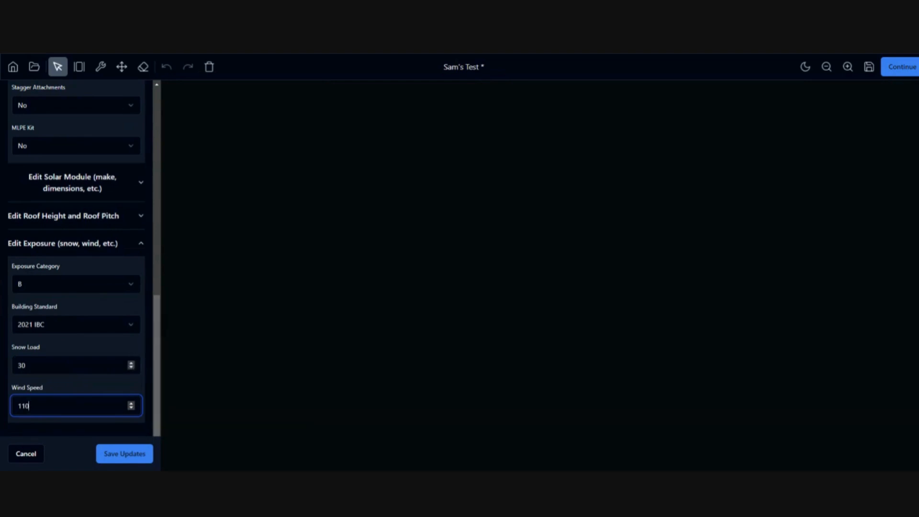
click(129, 458)
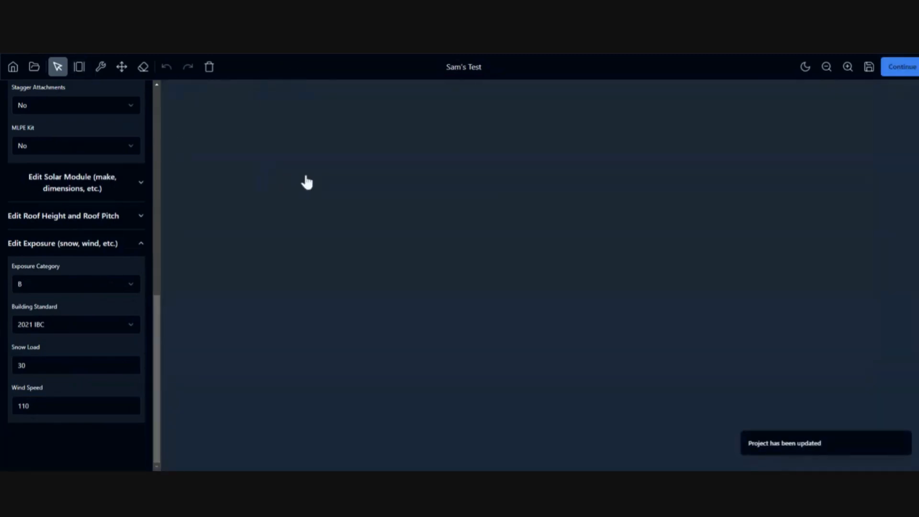
With the Draw Tool, drag out an eight-module portrait array of two rows of four.
click(78, 68)
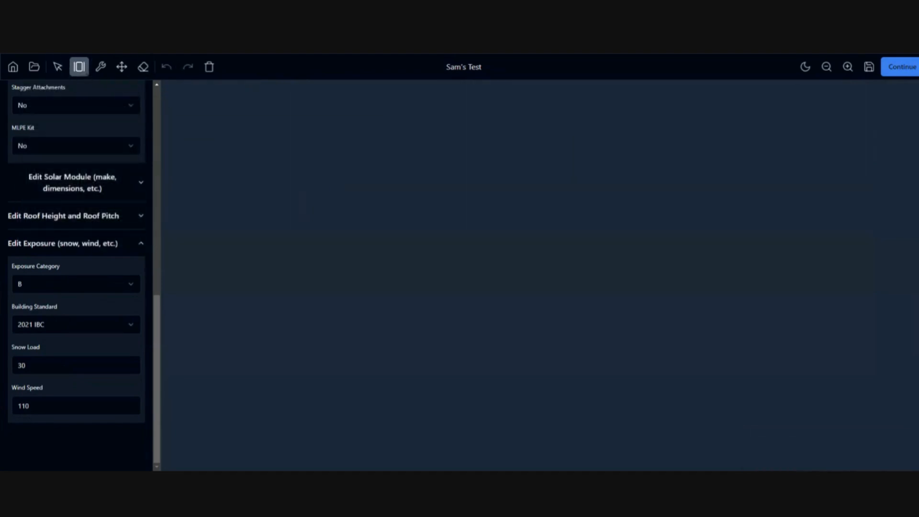
scroll(37, 178, up, 10)
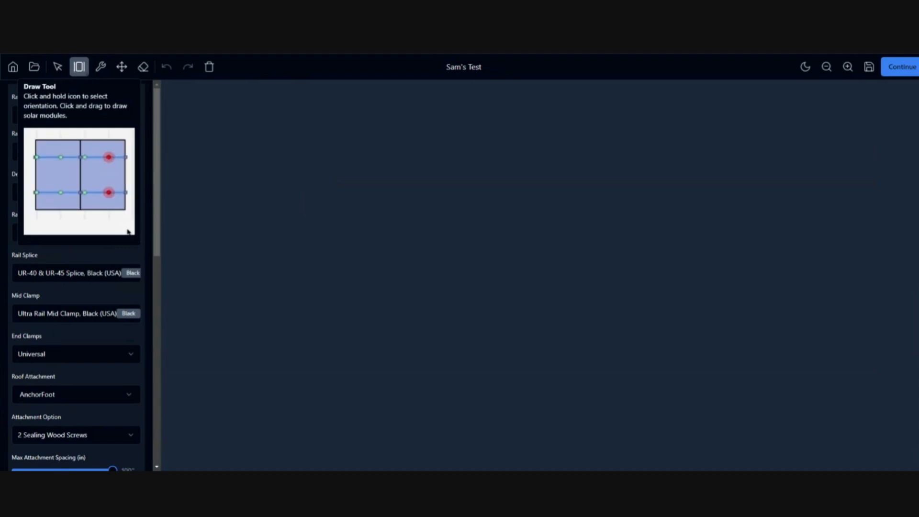
click(58, 70)
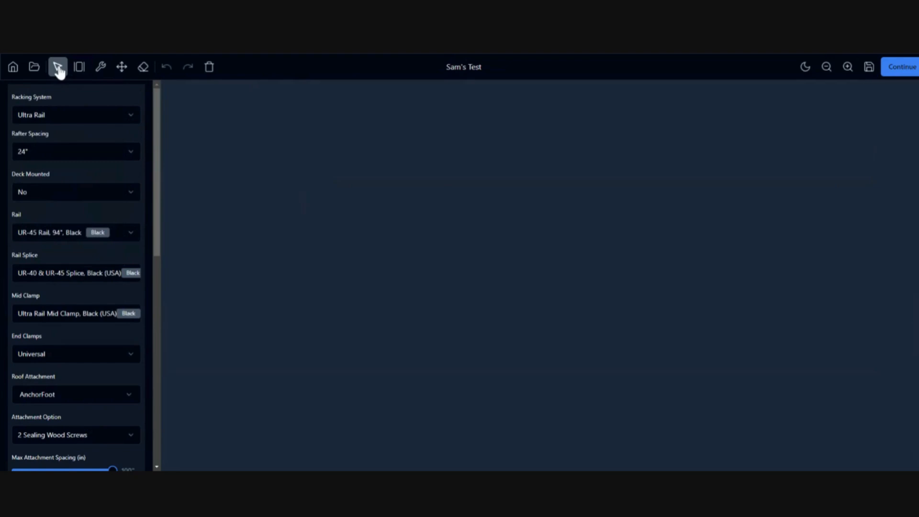
click(78, 72)
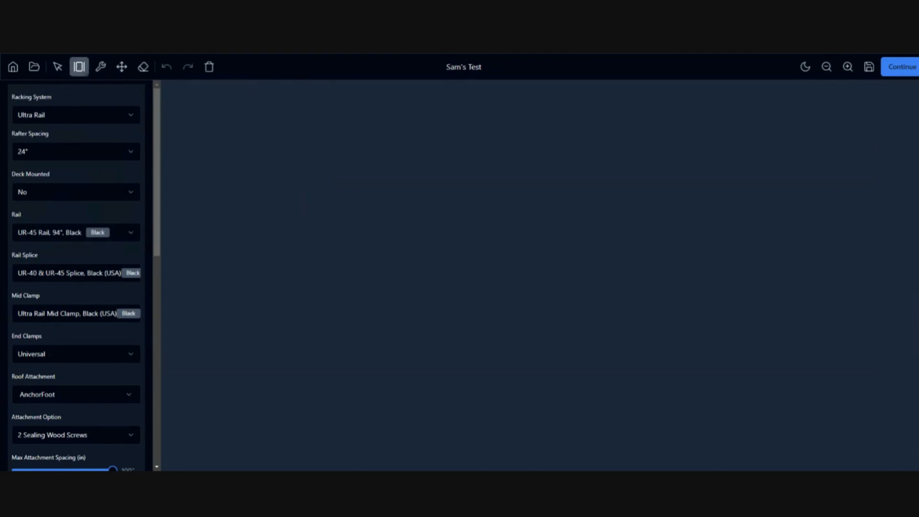
drag(246, 125, 419, 256)
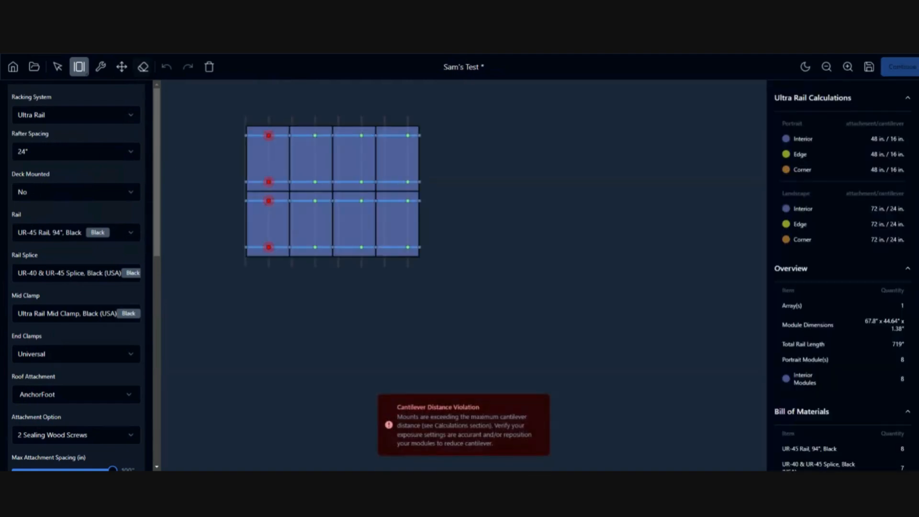
Draw a six-module portrait array right of the first array and a four-module landscape array below it.
drag(489, 150, 618, 281)
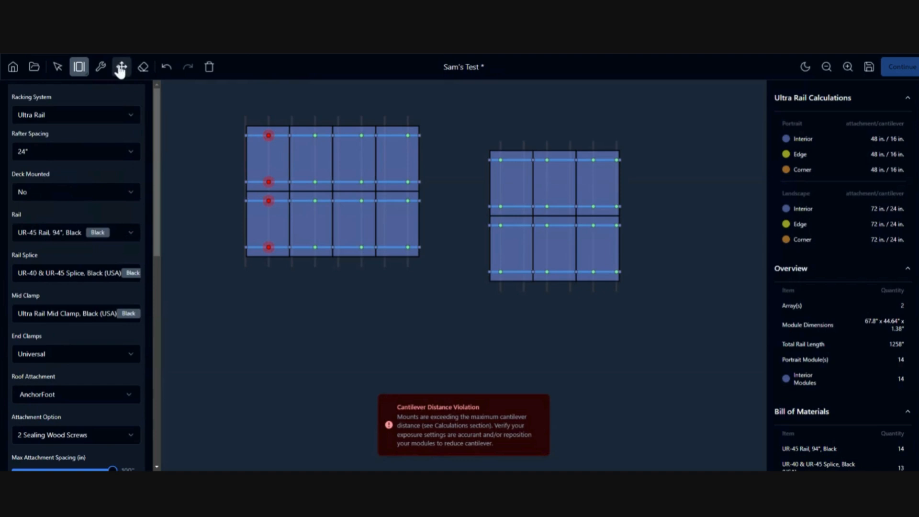
click(80, 71)
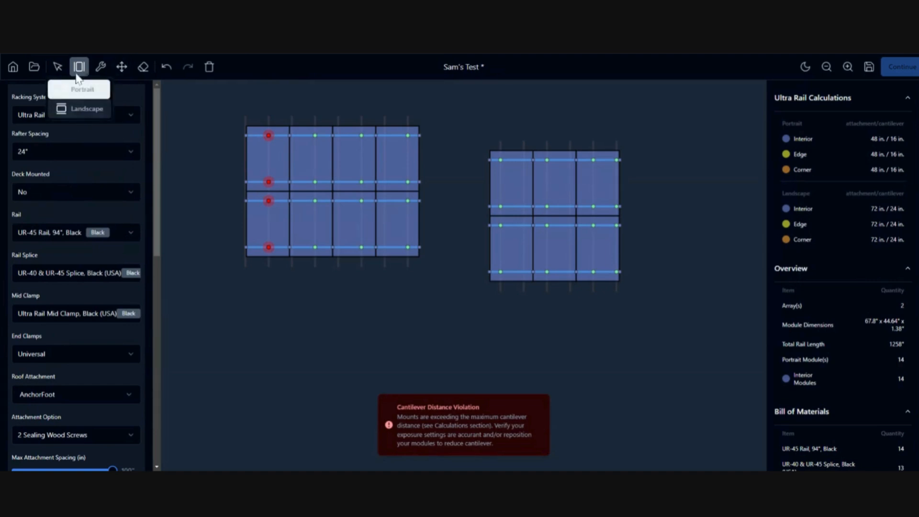
click(84, 111)
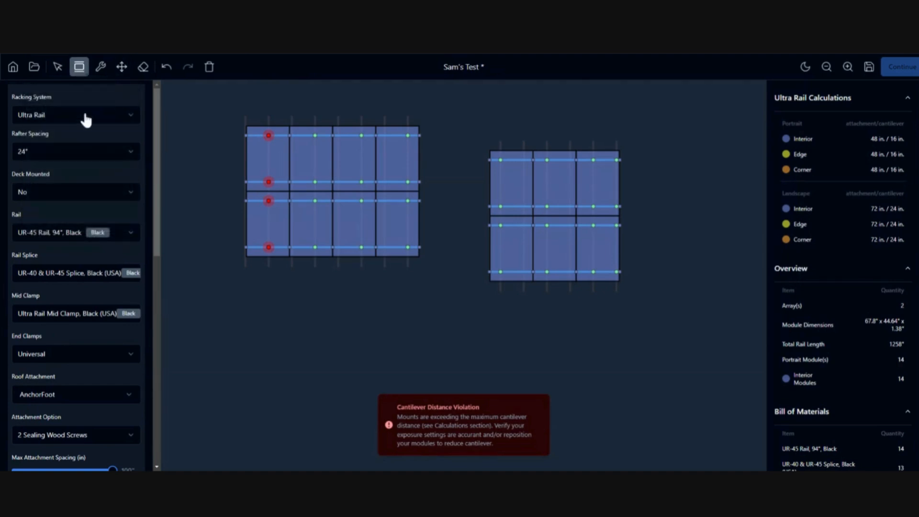
drag(259, 309, 415, 400)
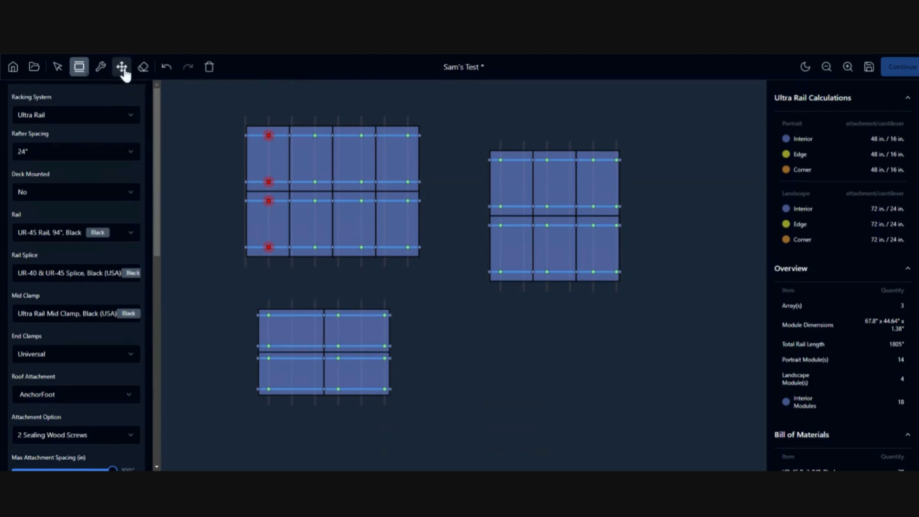
click(58, 67)
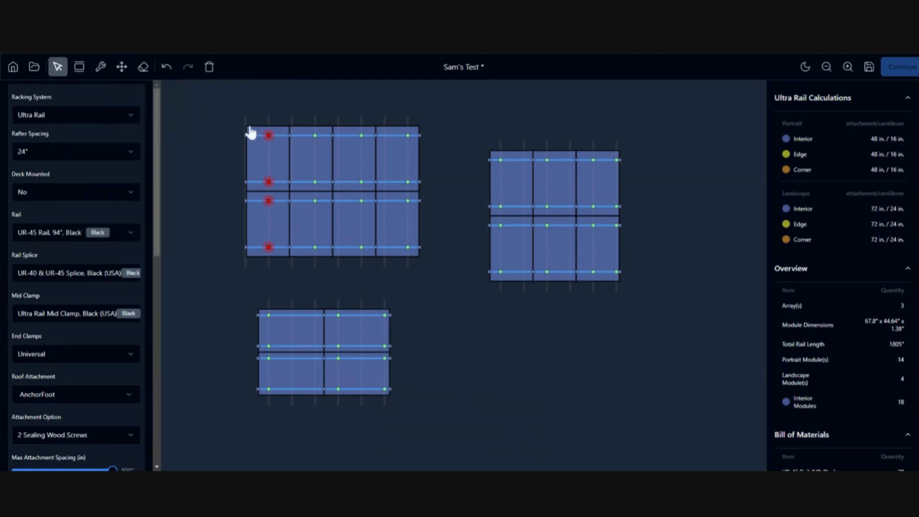
drag(223, 104, 458, 283)
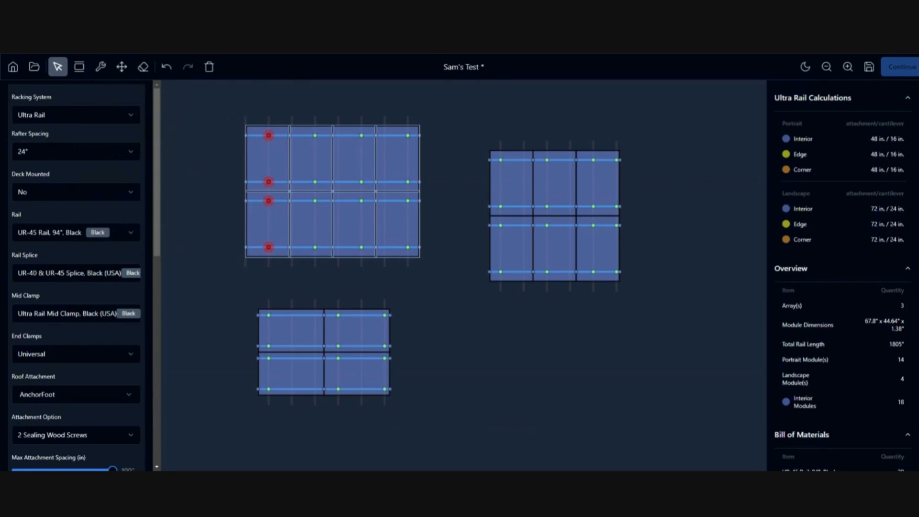
key(Left)
key(Left)
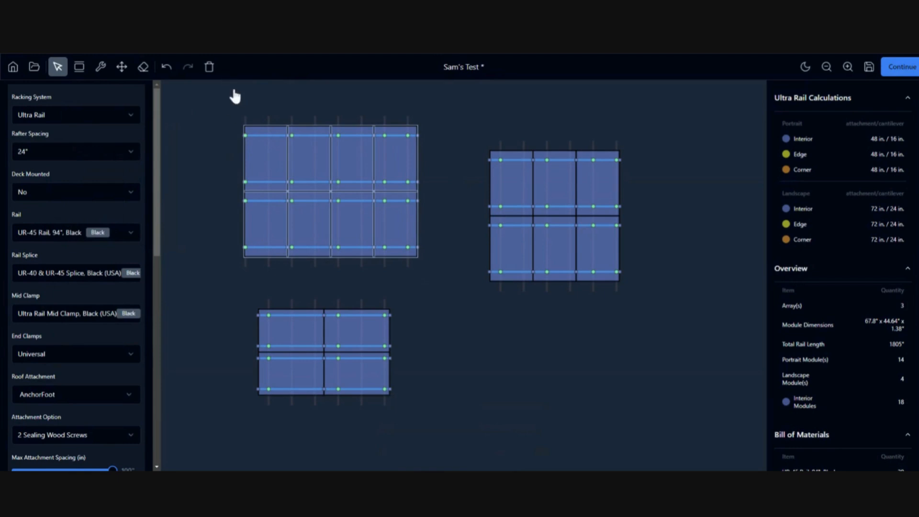
key(Right)
key(Right)
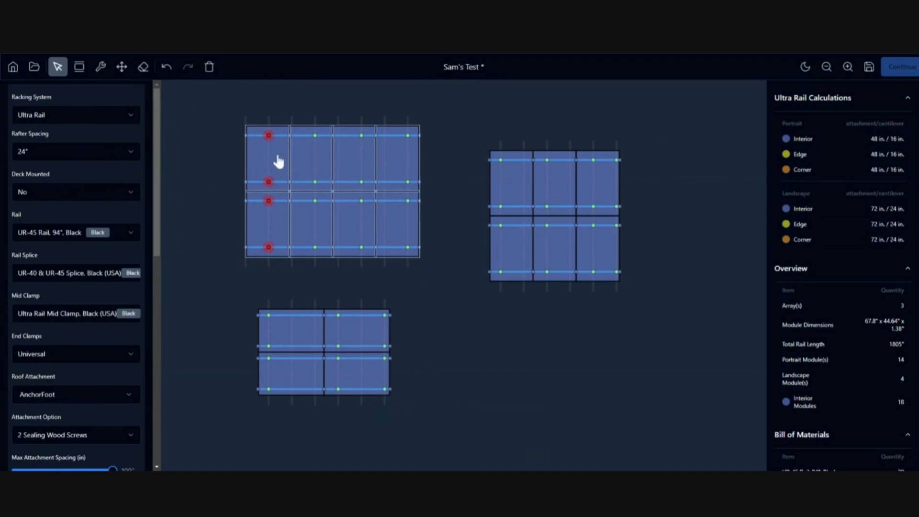
Nudge the top-left array left, then pull modules out of the bottom and right arrays and put them back.
drag(278, 160, 273, 154)
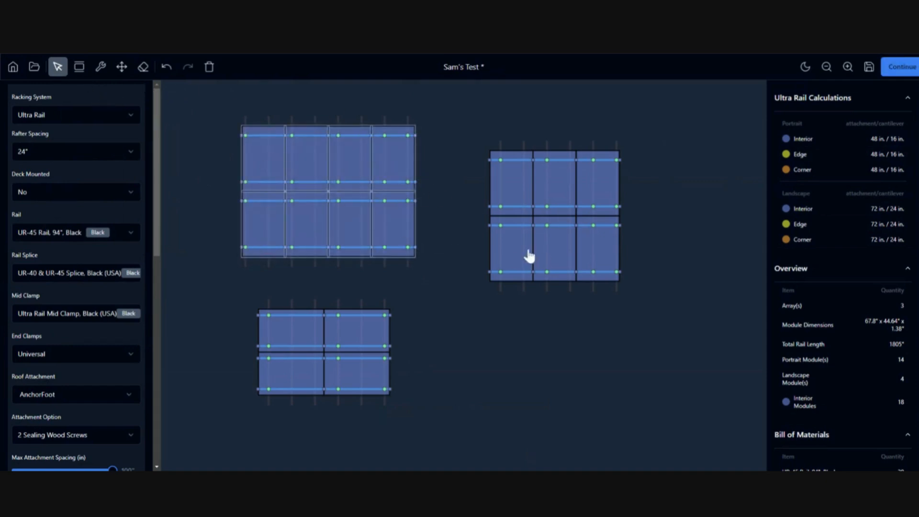
click(365, 334)
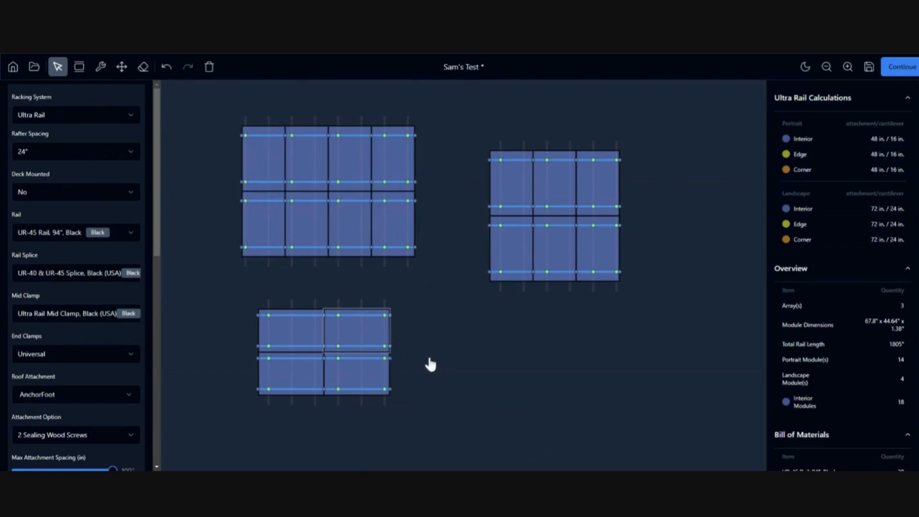
drag(354, 334, 424, 342)
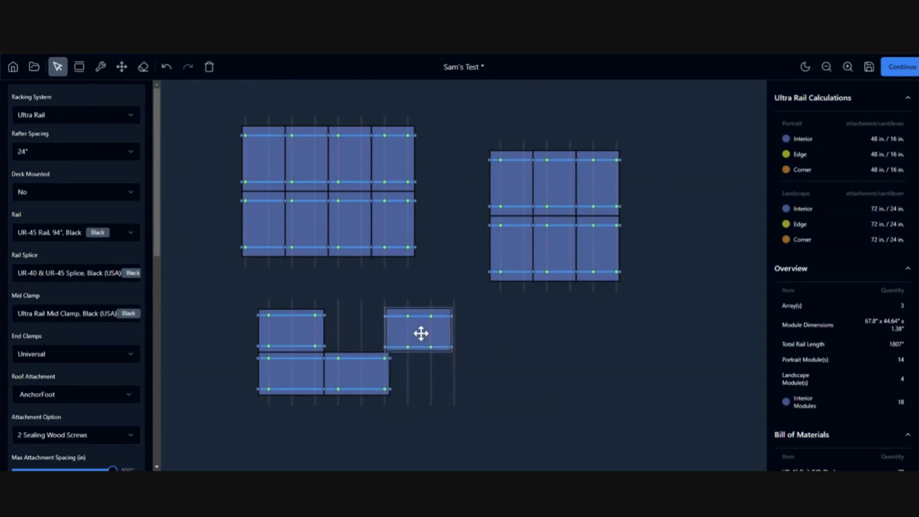
drag(418, 337, 366, 326)
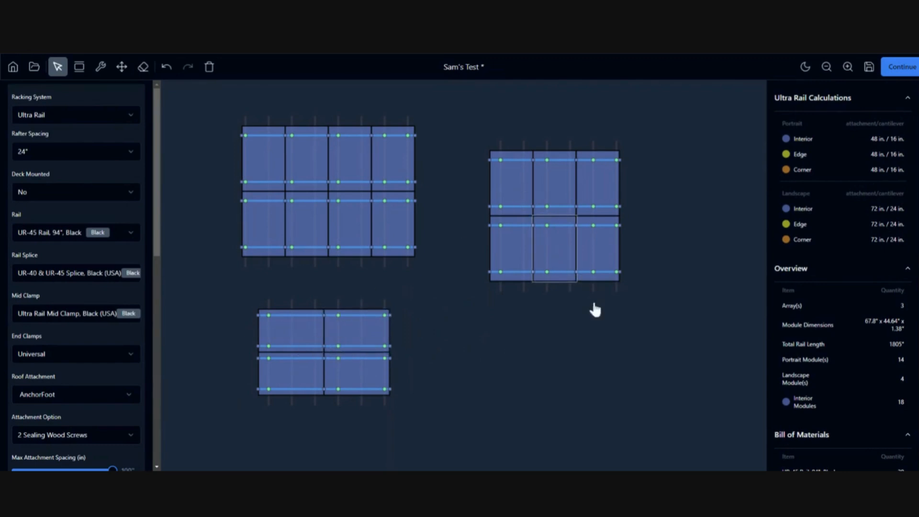
drag(558, 239, 601, 315)
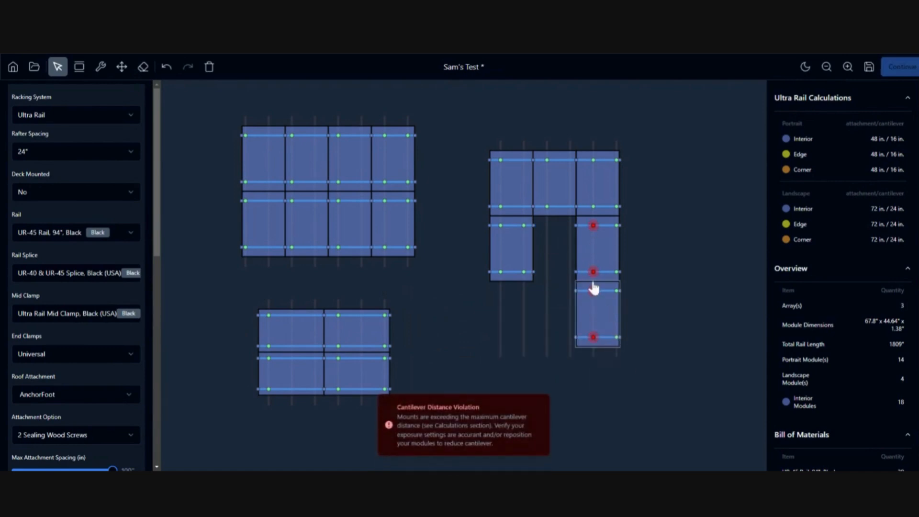
drag(608, 311, 565, 244)
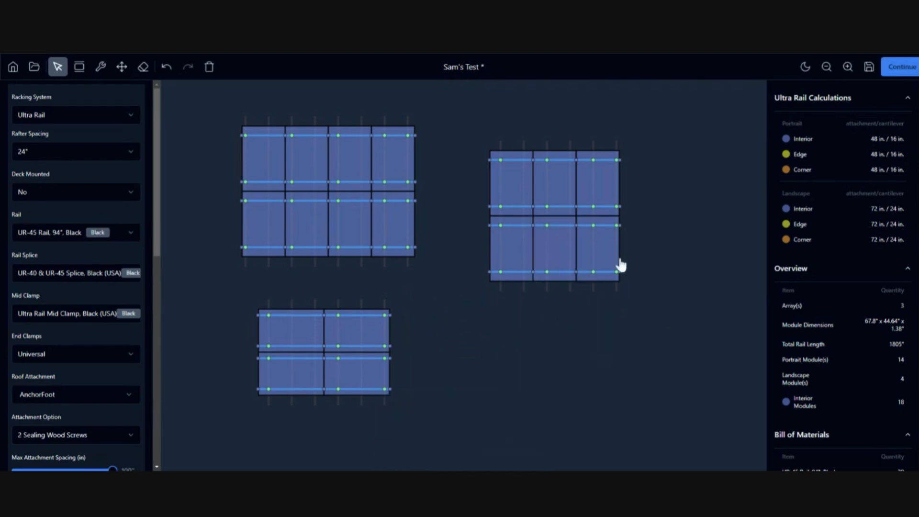
Delete and erase top-left array modules, undoing each so all 18 modules stay in place.
click(349, 173)
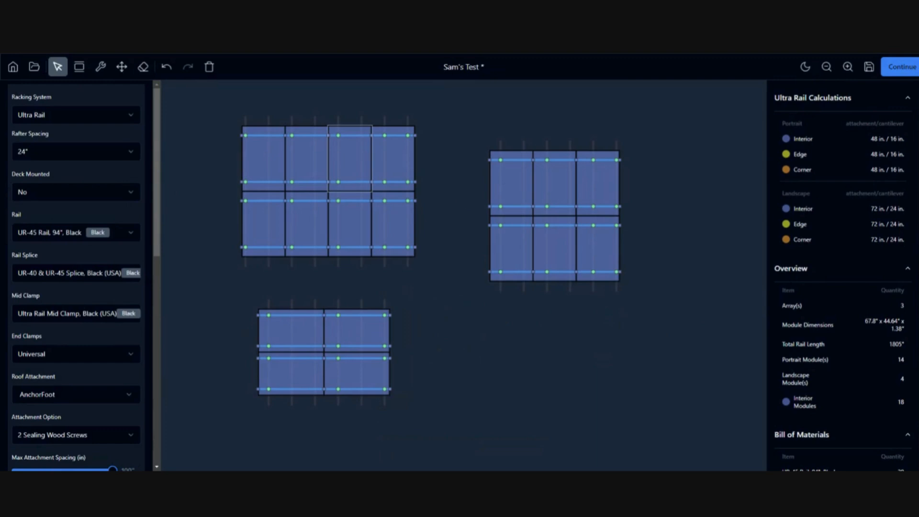
key(Delete)
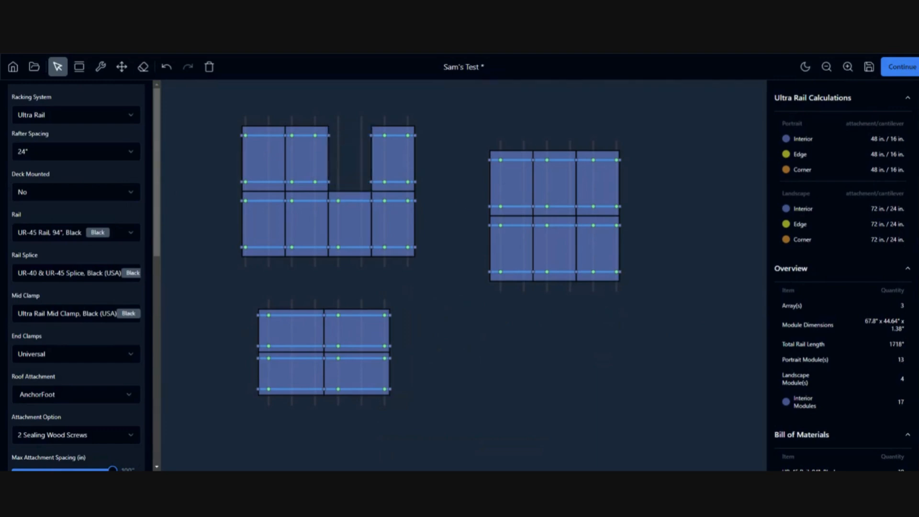
click(167, 67)
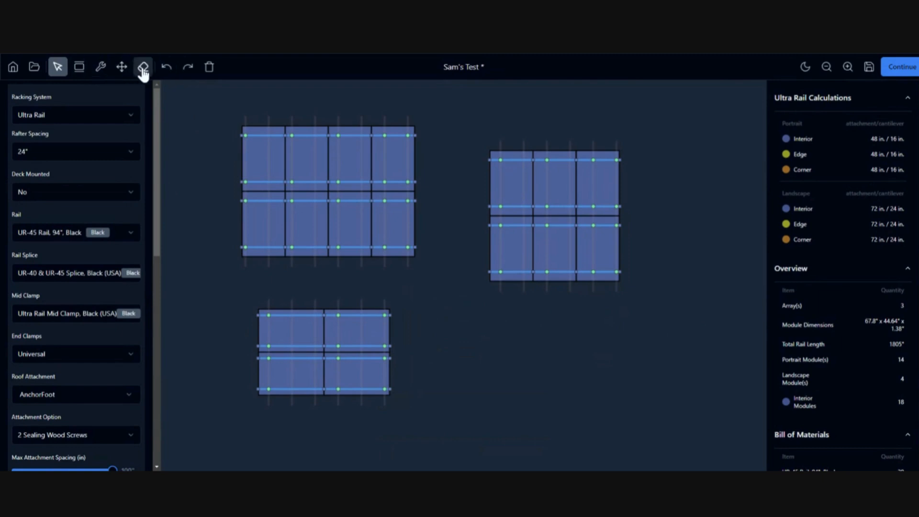
click(143, 68)
click(300, 170)
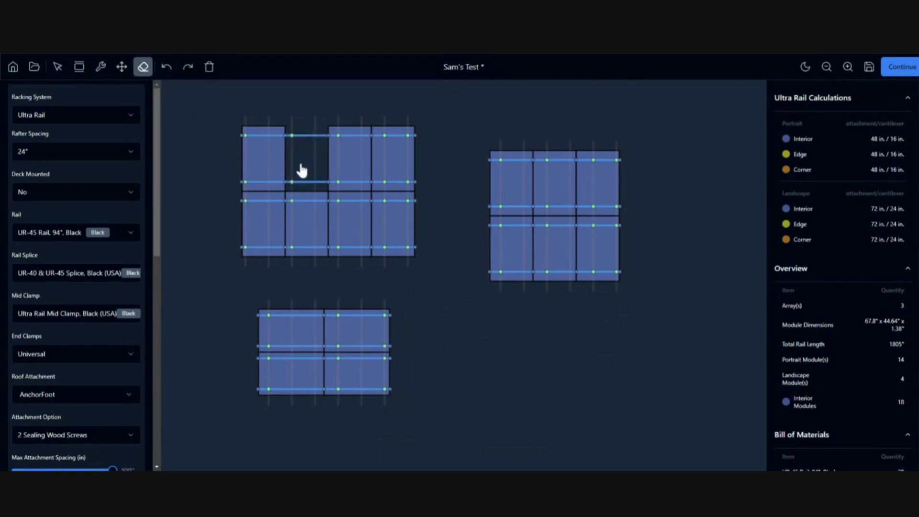
click(166, 68)
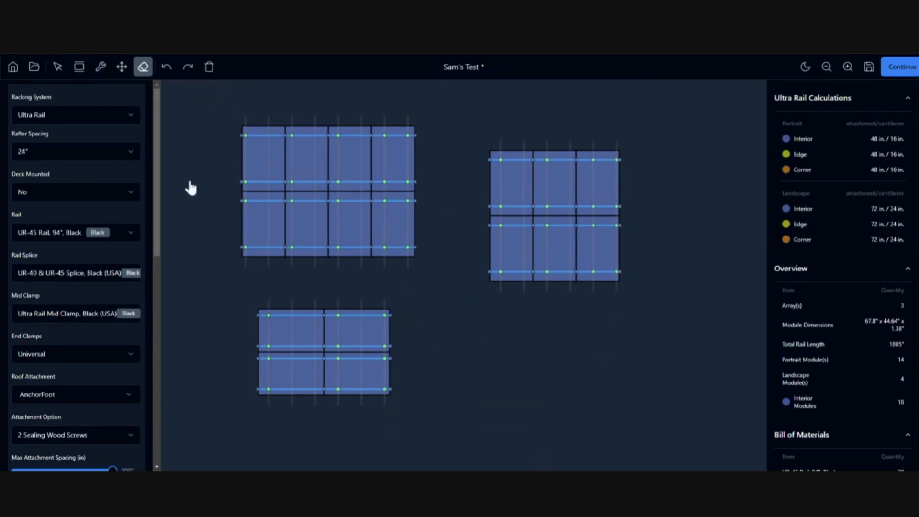
Look over the Ultra Rail bill of materials and save the three-array layout.
scroll(835, 242, down, 6)
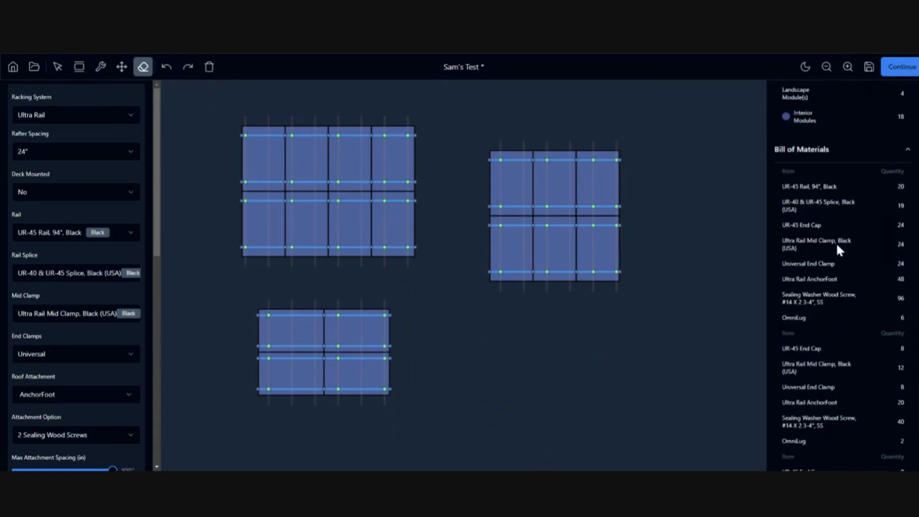
scroll(826, 248, down, 5)
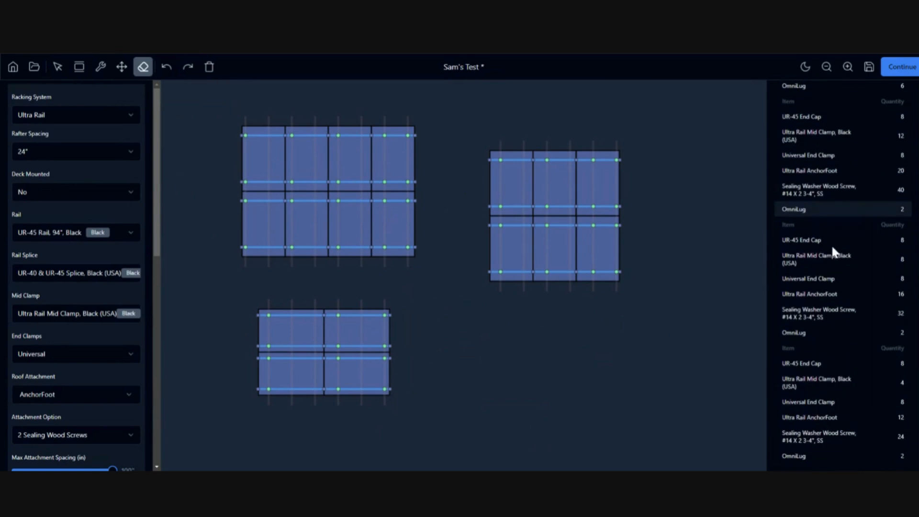
scroll(850, 412, up, 10)
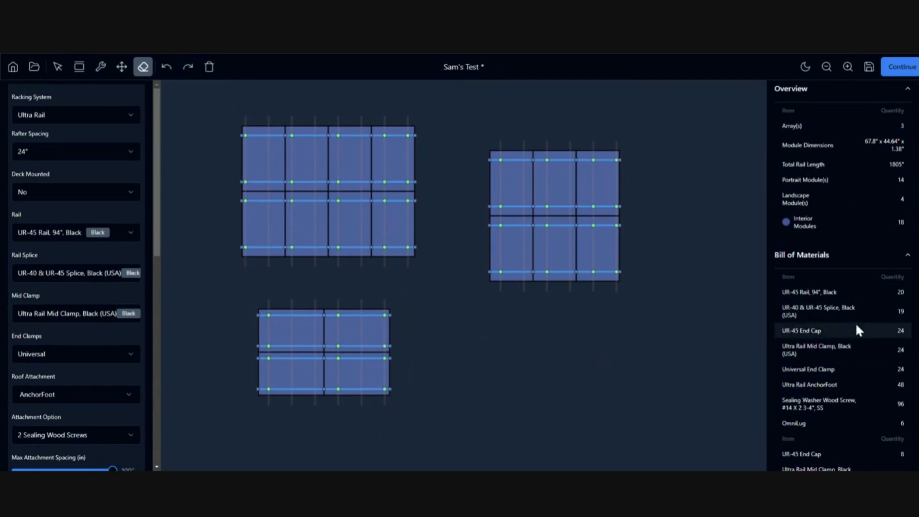
scroll(854, 322, down, 4)
scroll(846, 266, up, 1)
scroll(843, 258, up, 1)
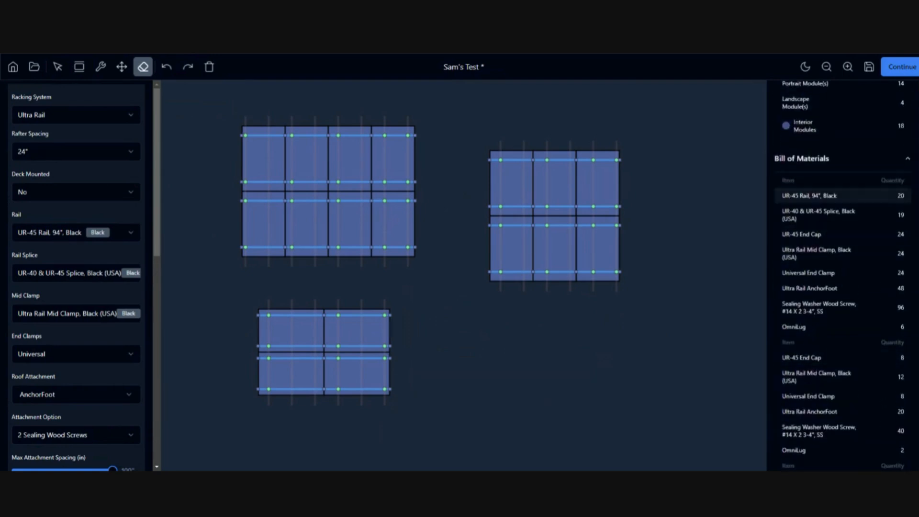
scroll(809, 314, down, 3)
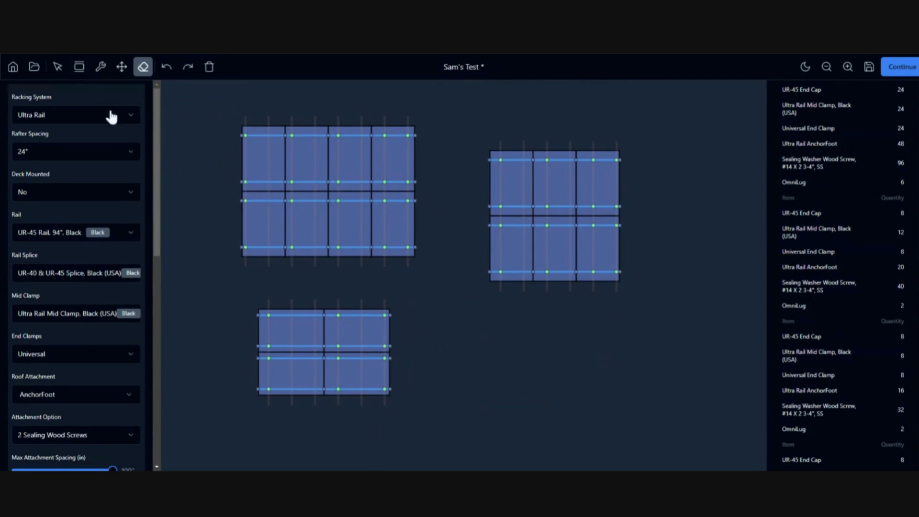
click(872, 71)
click(93, 119)
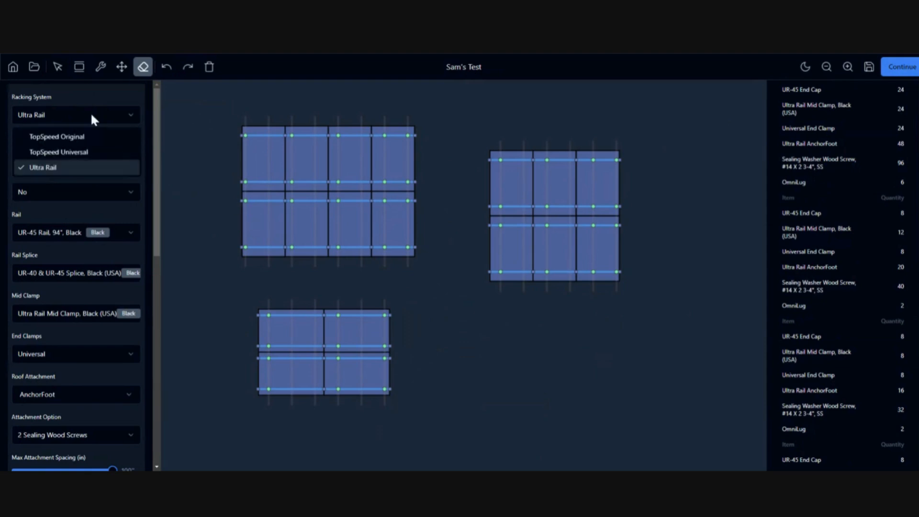
Set racking to TopSpeed Original with Clamp, per-sub-array Junction Box XL with Comp Kit, and MLPE kit Yes.
click(65, 137)
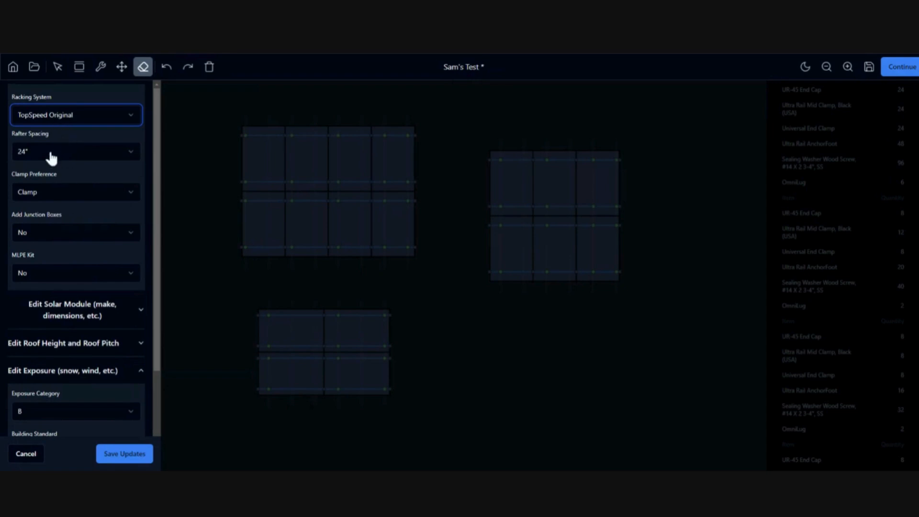
click(73, 195)
click(53, 214)
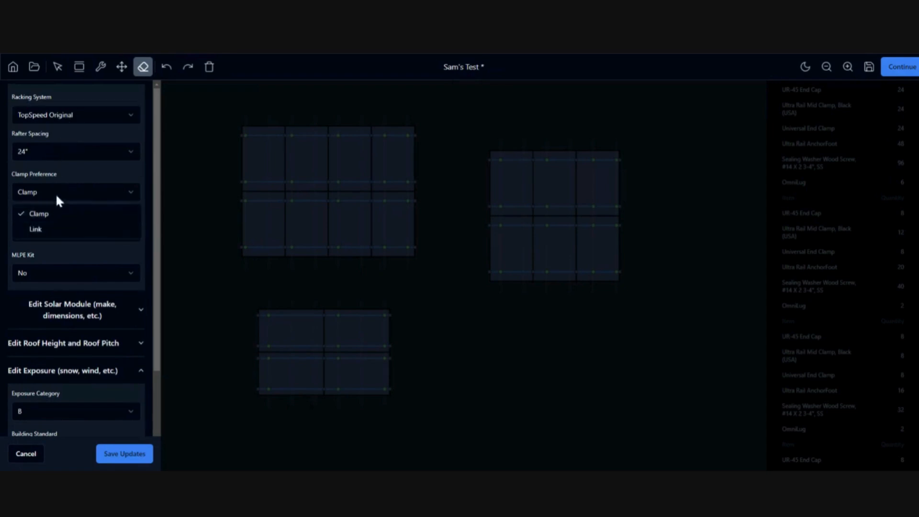
click(55, 235)
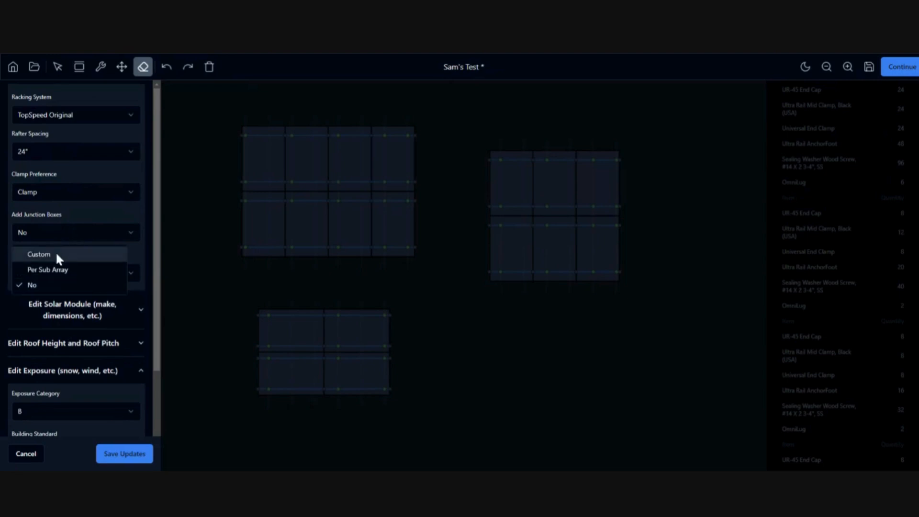
click(56, 269)
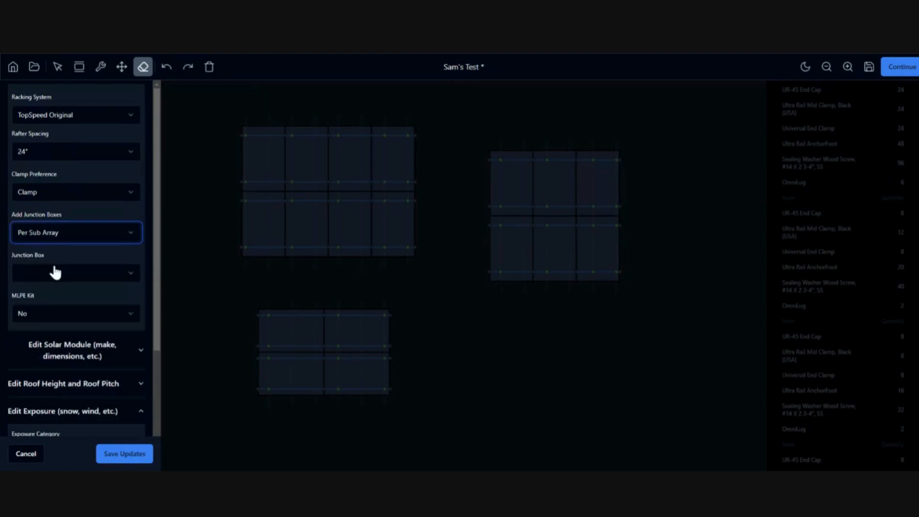
click(80, 275)
click(73, 293)
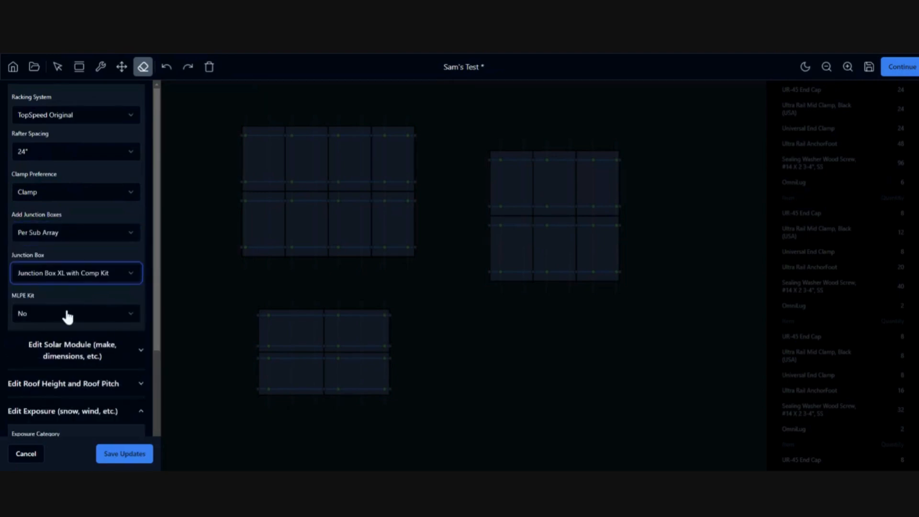
click(65, 313)
click(56, 341)
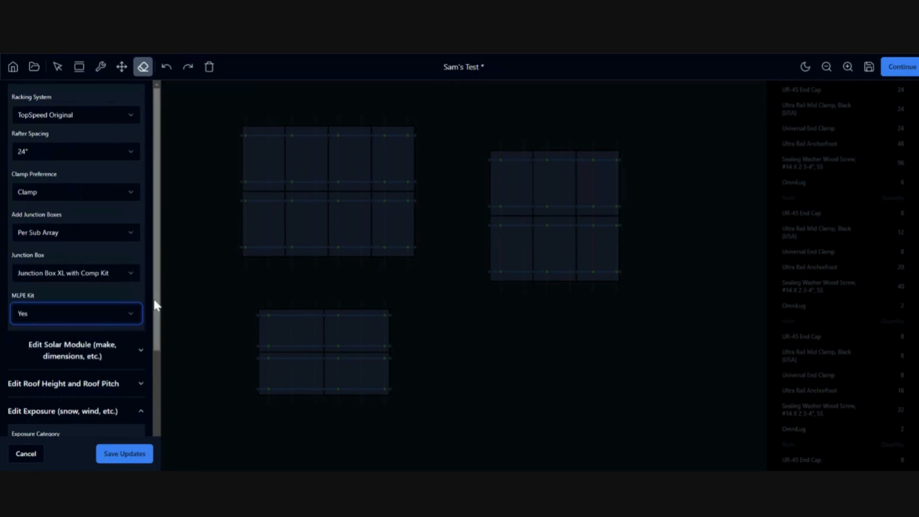
mouse_move(153, 297)
mouse_down()
mouse_move(152, 388)
mouse_move(143, 298)
mouse_up()
click(124, 456)
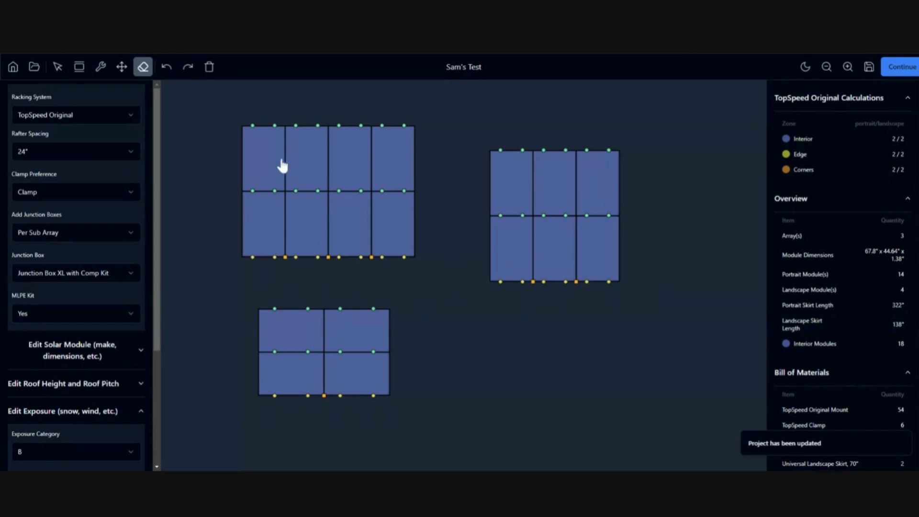
click(121, 67)
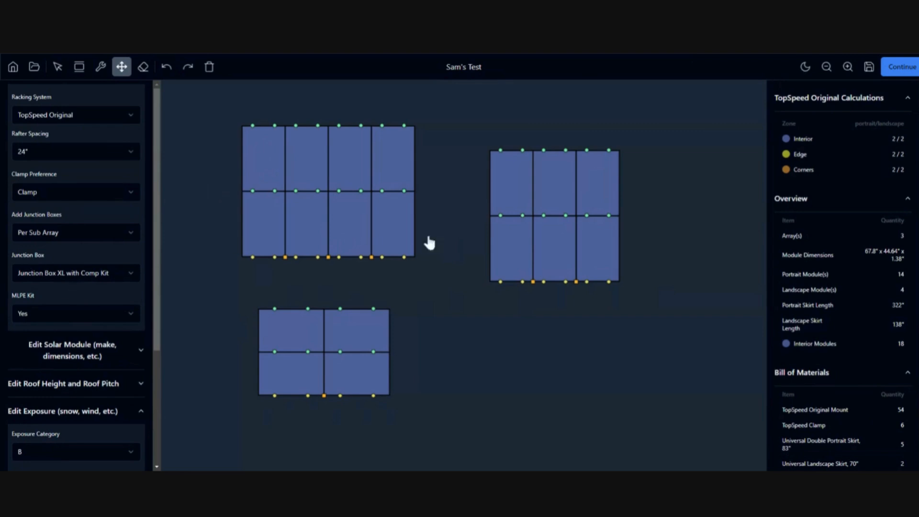
Review the TopSpeed Original bill of materials and save, reaching the $1,949.20 summary page.
scroll(851, 317, down, 1)
scroll(849, 309, down, 2)
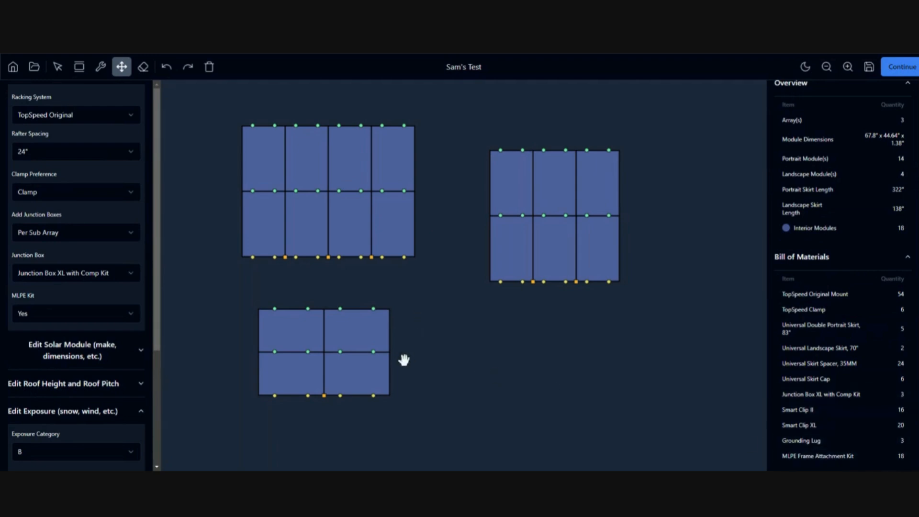
scroll(852, 215, up, 3)
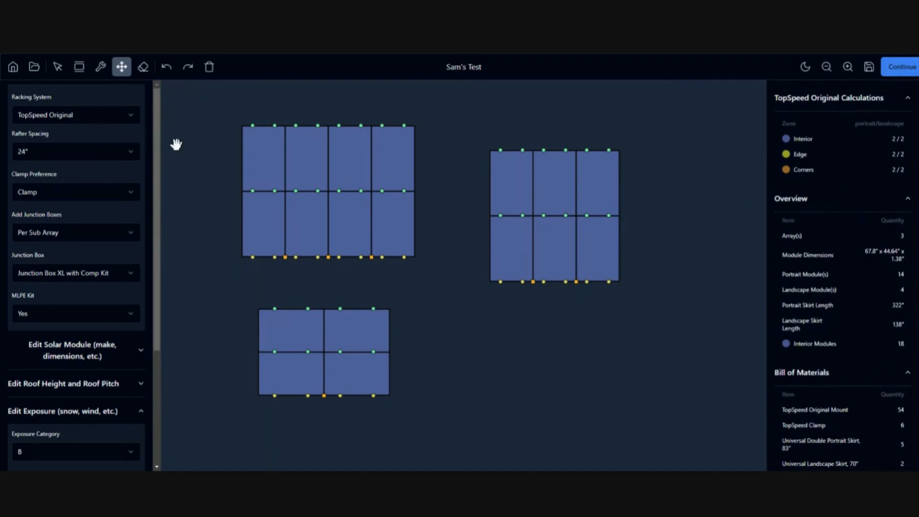
click(869, 70)
click(889, 67)
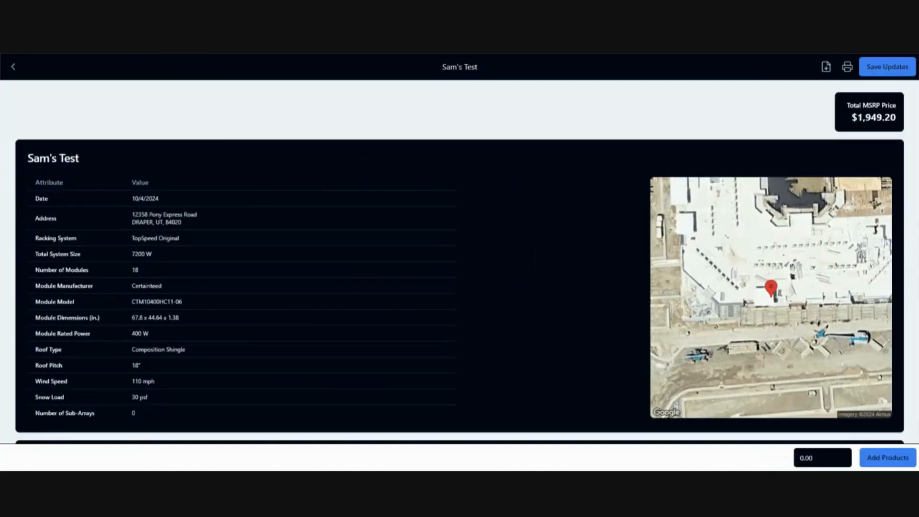
Scroll through the nine-item TopSpeed Original BOM and raise the Smart Clip II quantity adjustment.
scroll(501, 261, down, 12)
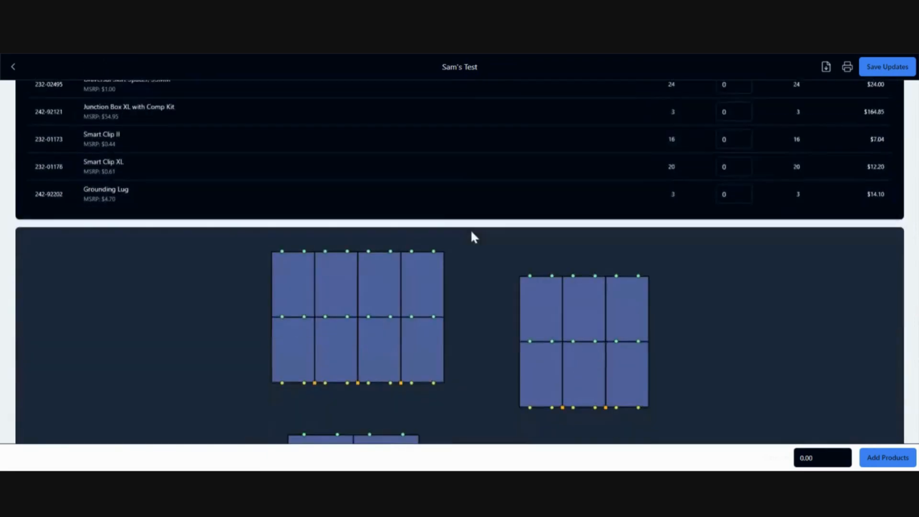
scroll(471, 235, up, 4)
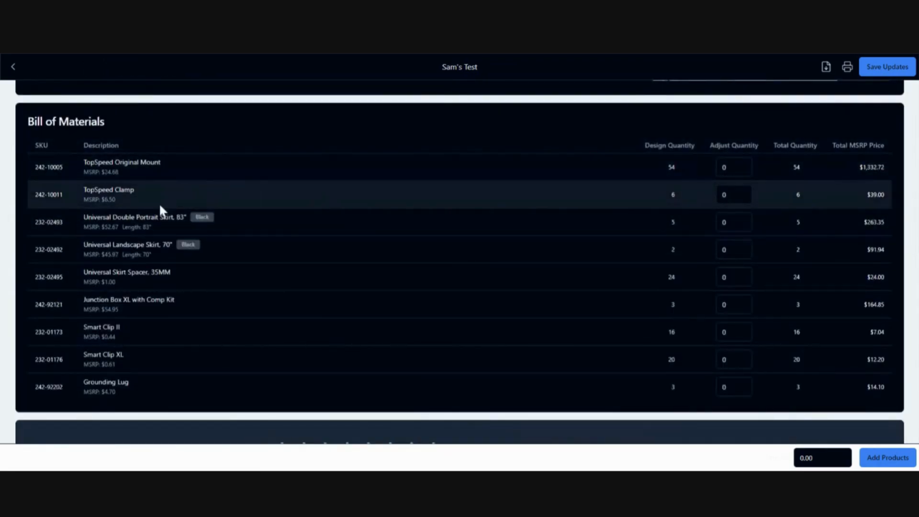
scroll(271, 297, down, 2)
scroll(273, 312, up, 2)
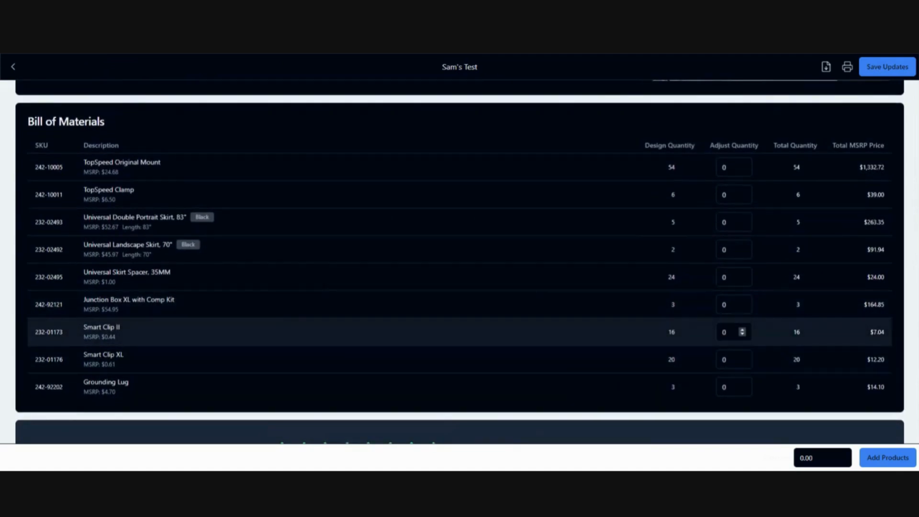
click(742, 330)
click(741, 329)
click(742, 329)
Return the Smart Clip II adjustment to 0 and try -3 and -2 on Junction Box XL.
click(742, 333)
click(742, 333)
click(743, 333)
click(742, 334)
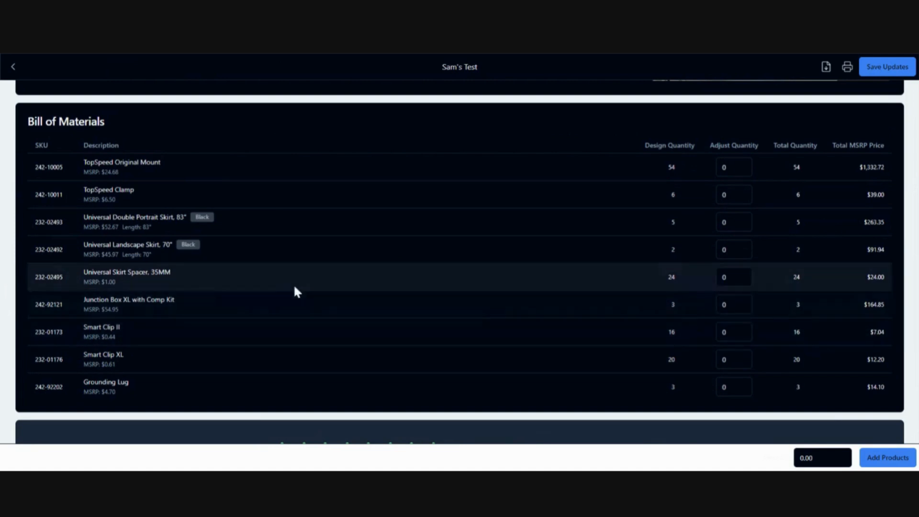
triple_click(741, 309)
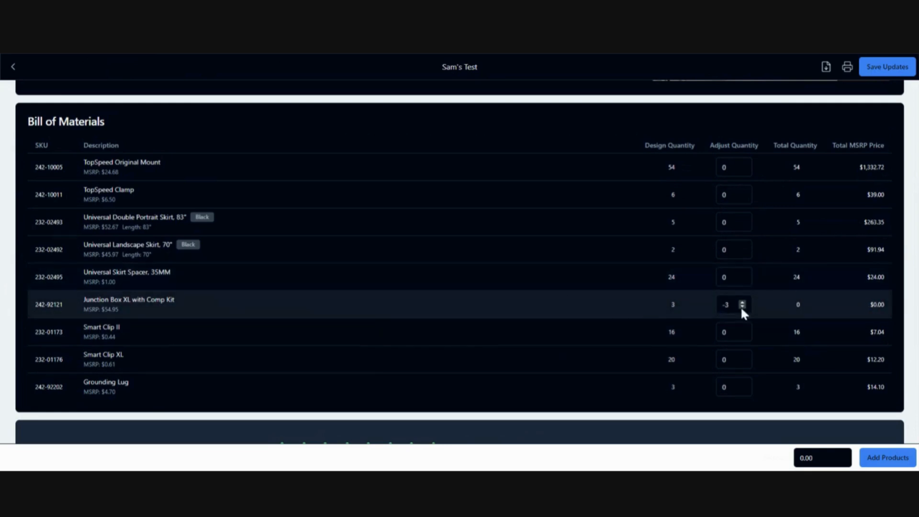
click(742, 303)
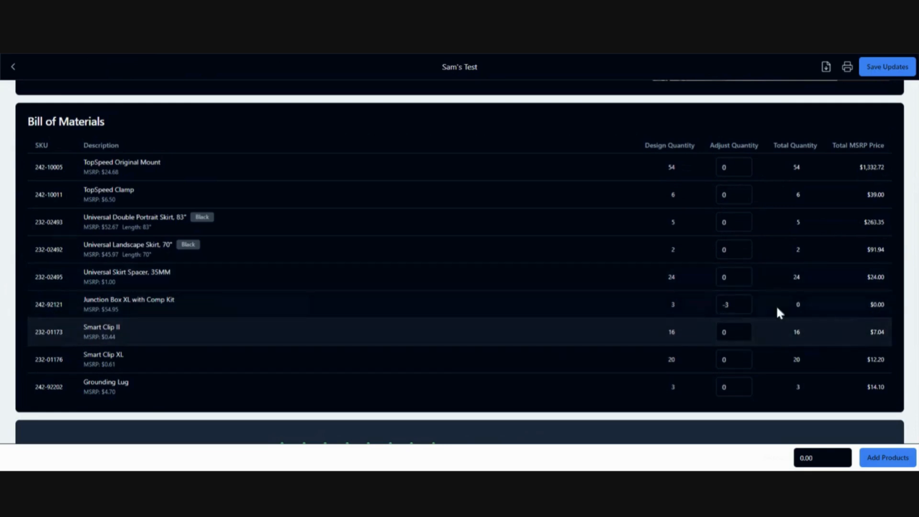
double_click(743, 302)
click(742, 306)
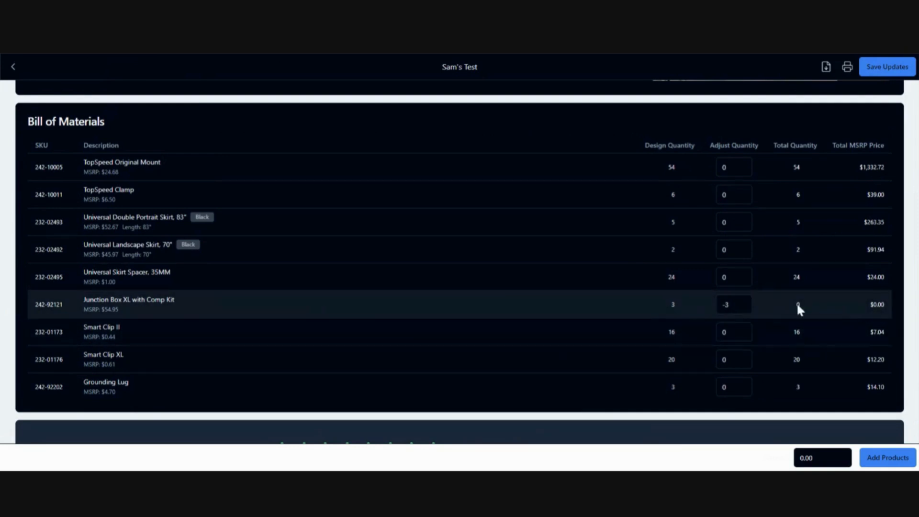
triple_click(742, 303)
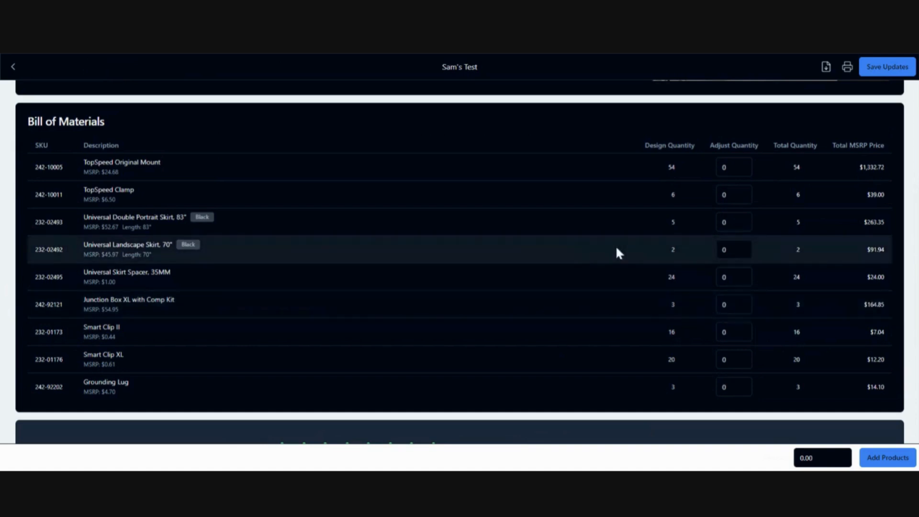
Lower the Junction Box XL adjustment to -3 once more, then reset it to 0.
scroll(809, 293, down, 1)
double_click(742, 258)
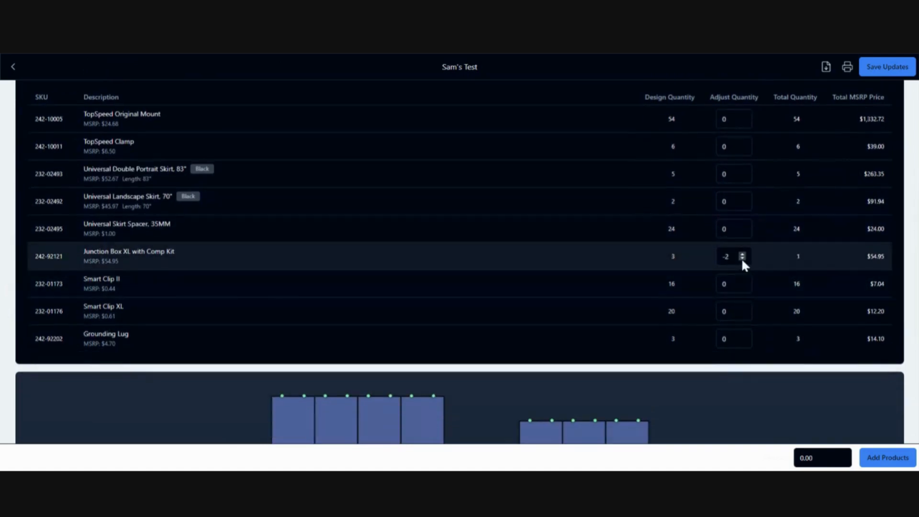
click(742, 258)
triple_click(742, 254)
scroll(665, 225, down, 5)
scroll(710, 272, up, 12)
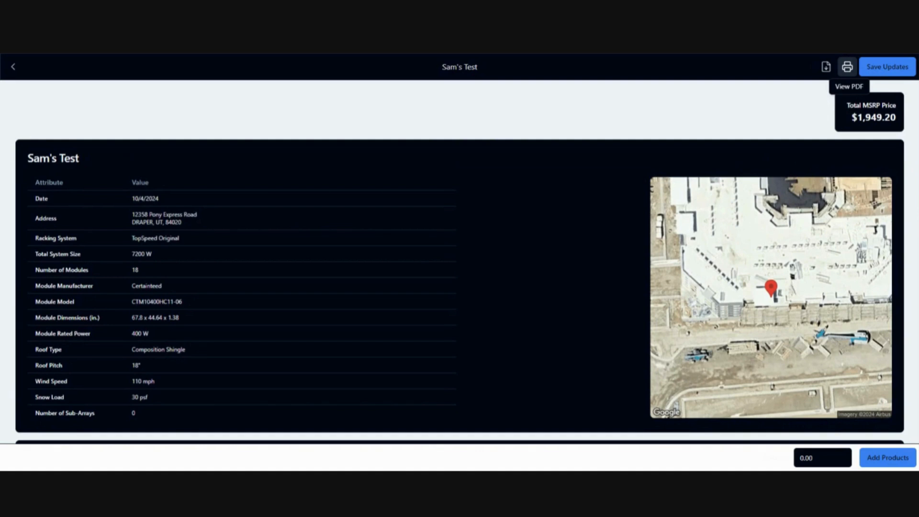
Save the Bill of Materials updates and highlight the 'Sam's Test' project title.
click(880, 69)
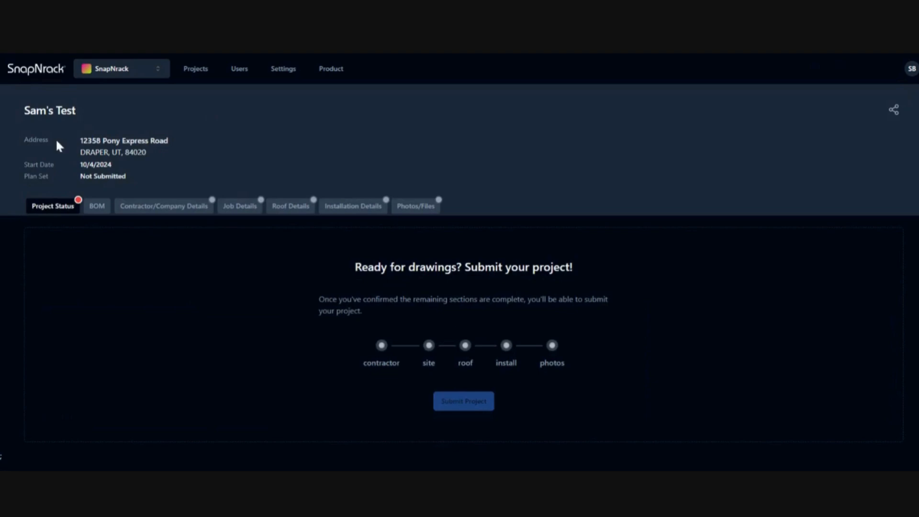
drag(20, 109, 89, 113)
click(162, 111)
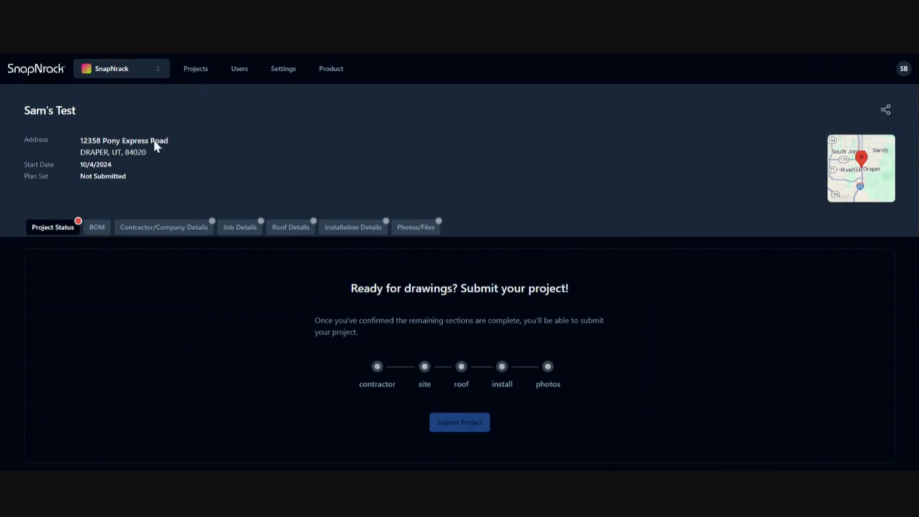
drag(24, 111, 86, 116)
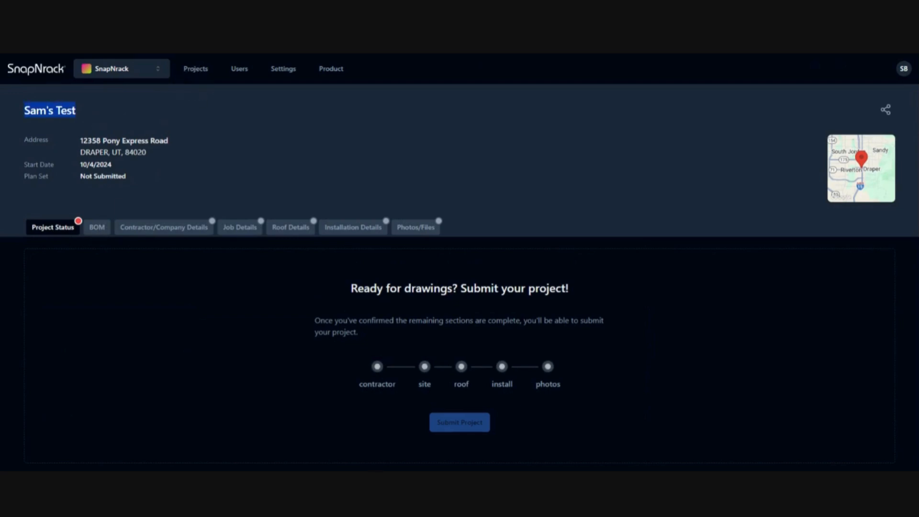
click(75, 116)
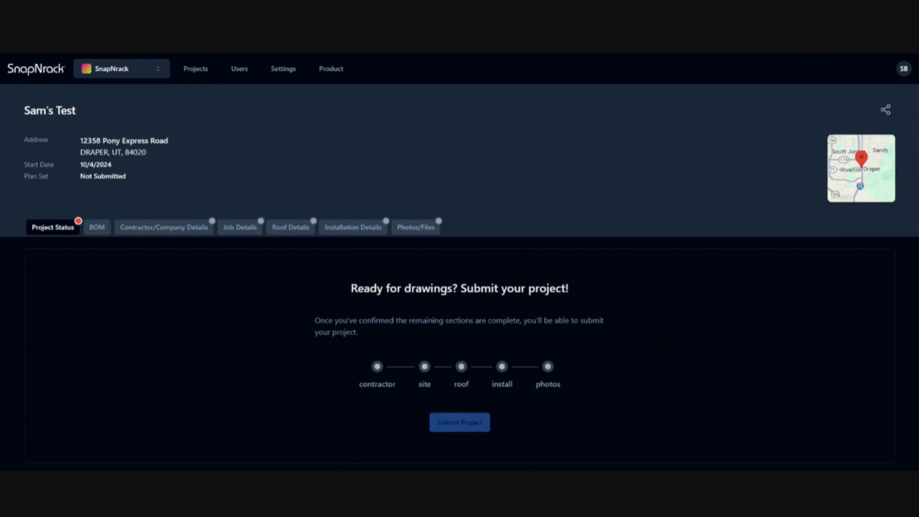
Look through the project's BOM section, then reopen the layout design for editing.
click(98, 228)
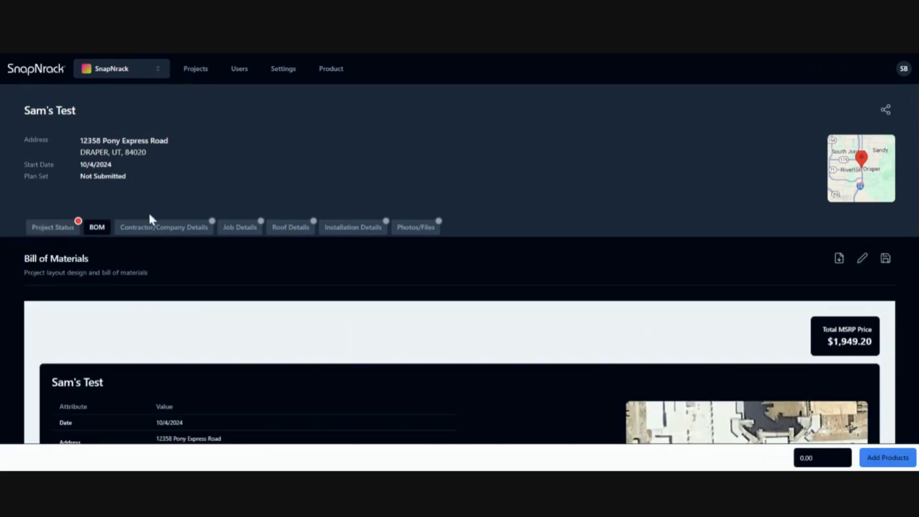
scroll(593, 297, down, 10)
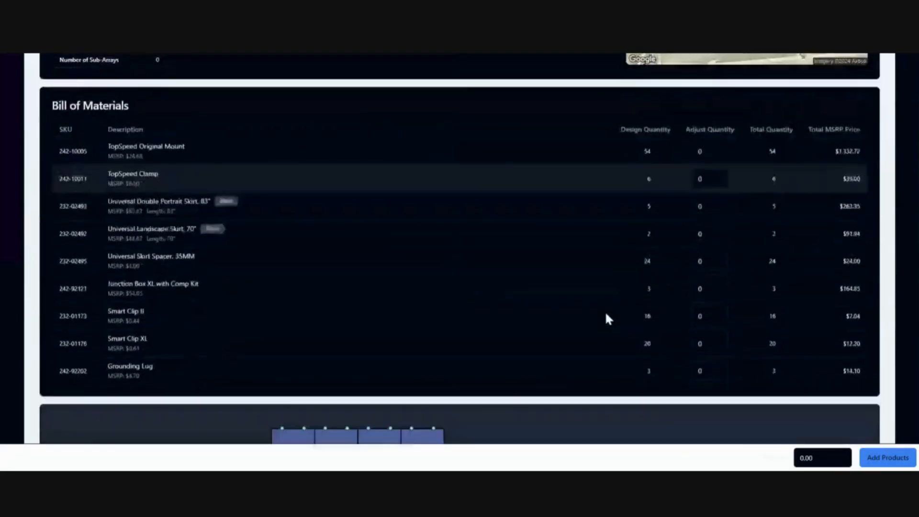
scroll(705, 309, up, 10)
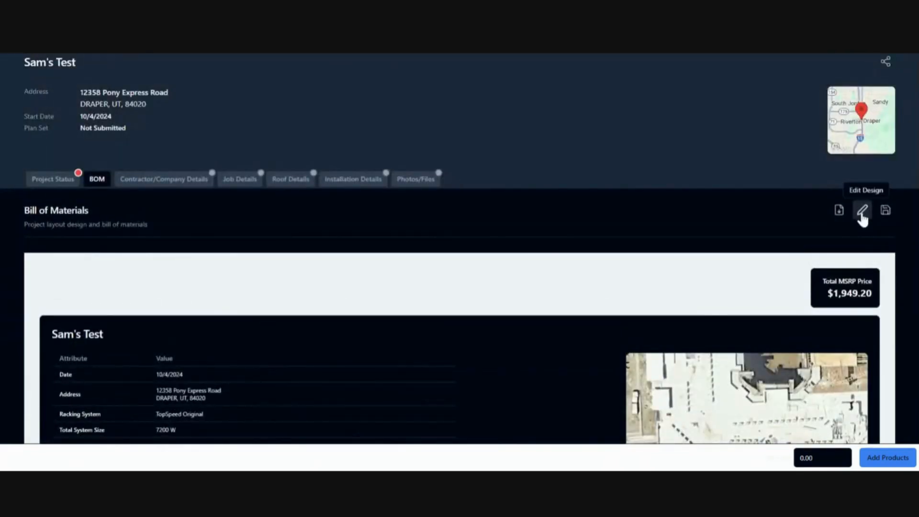
click(862, 210)
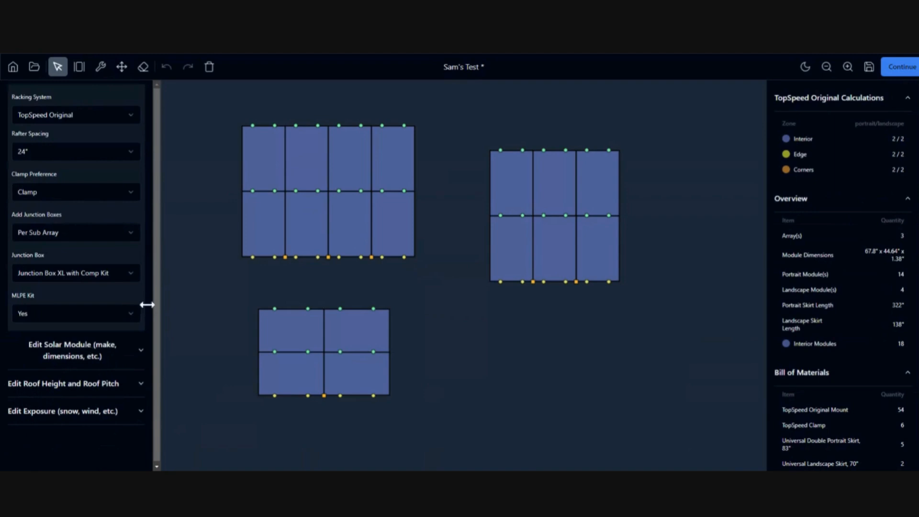
Change the solar module to Boviet BVM6612M9-455S-H-HC, apply it, and save the design.
click(117, 352)
scroll(106, 378, down, 2)
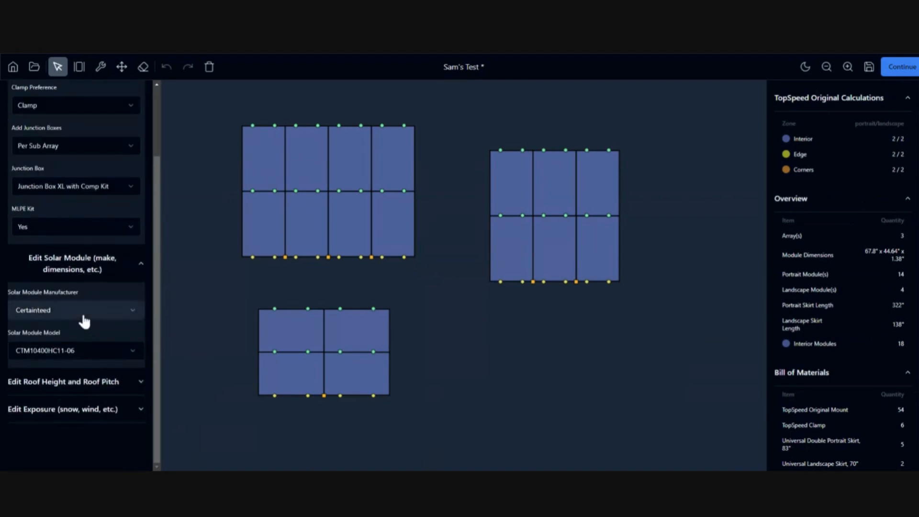
click(79, 311)
click(72, 271)
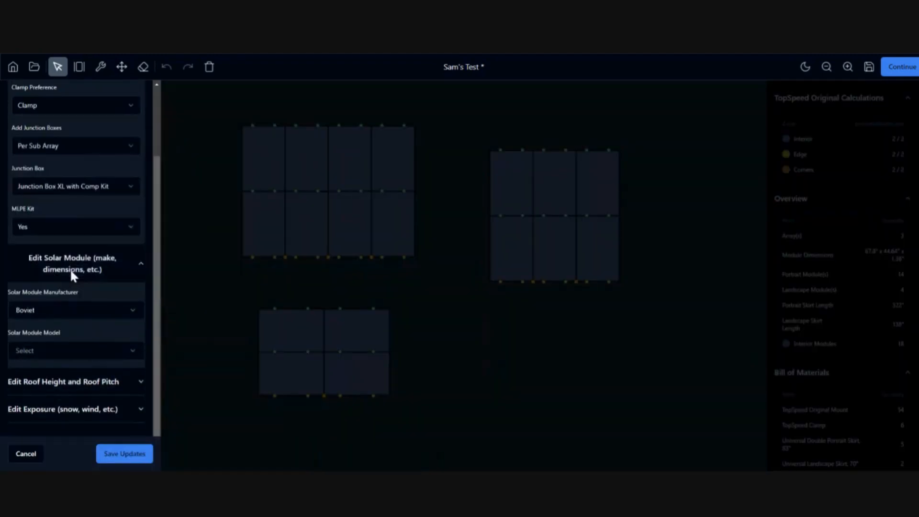
click(77, 354)
click(70, 203)
click(129, 459)
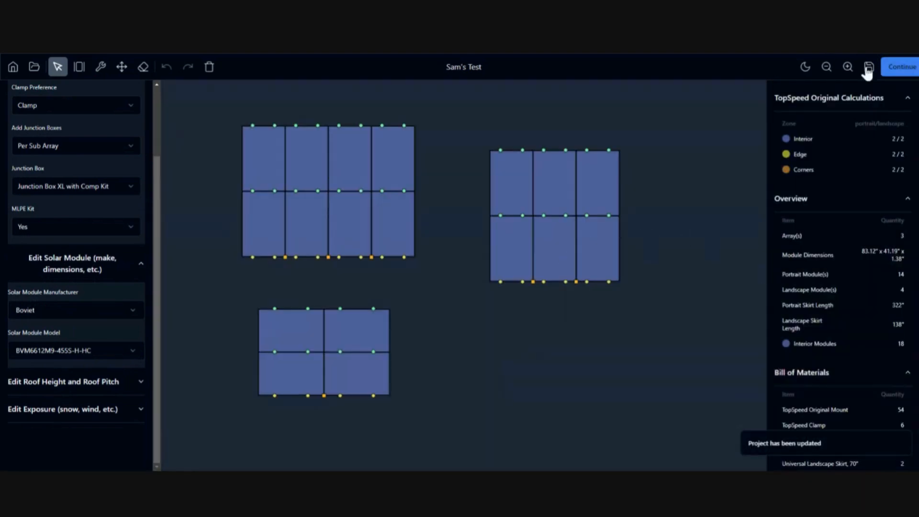
click(868, 67)
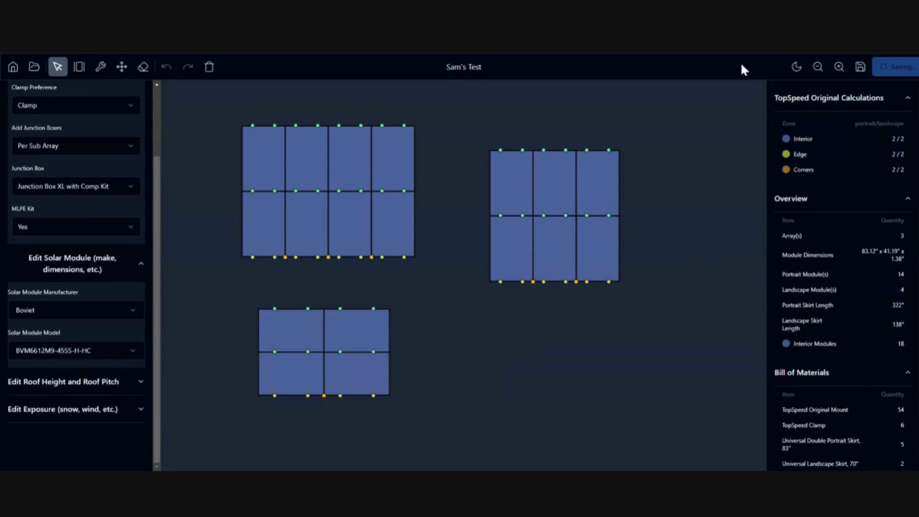
Save the updated design and summary showing the Boviet 455 W module and 8190 W system.
click(889, 74)
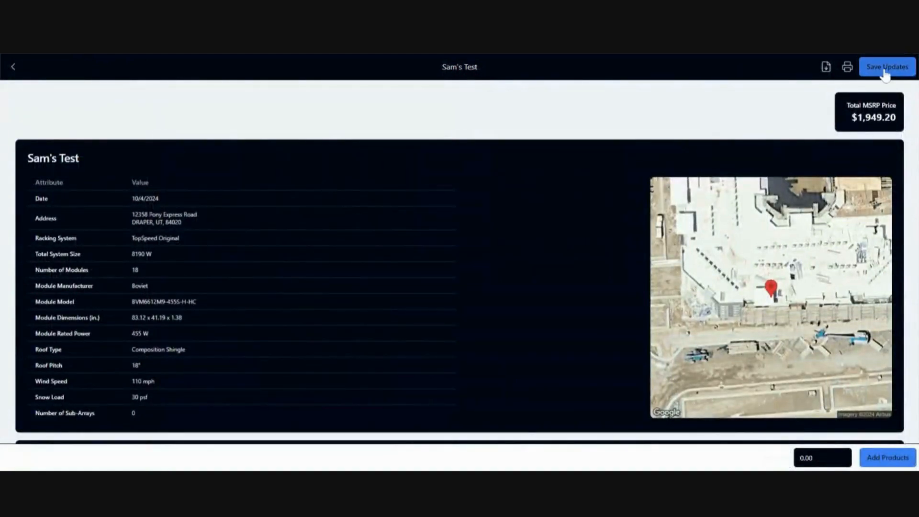
click(885, 71)
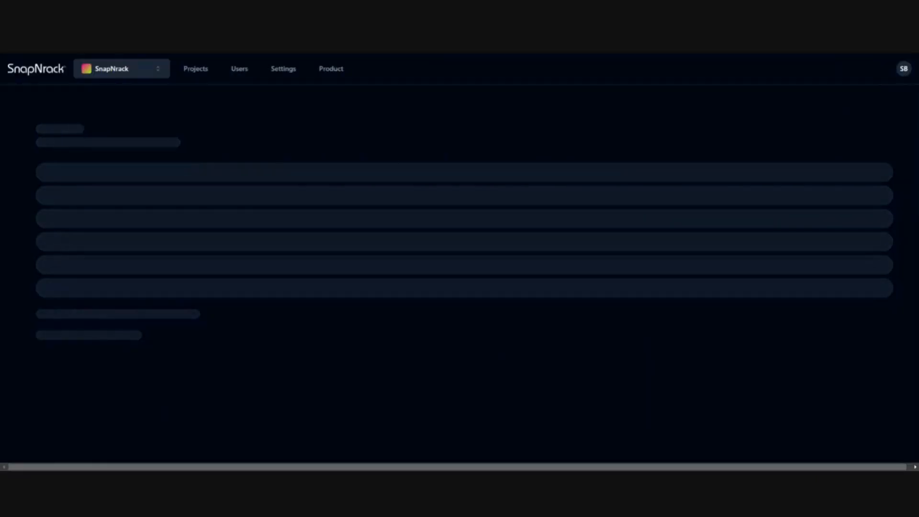